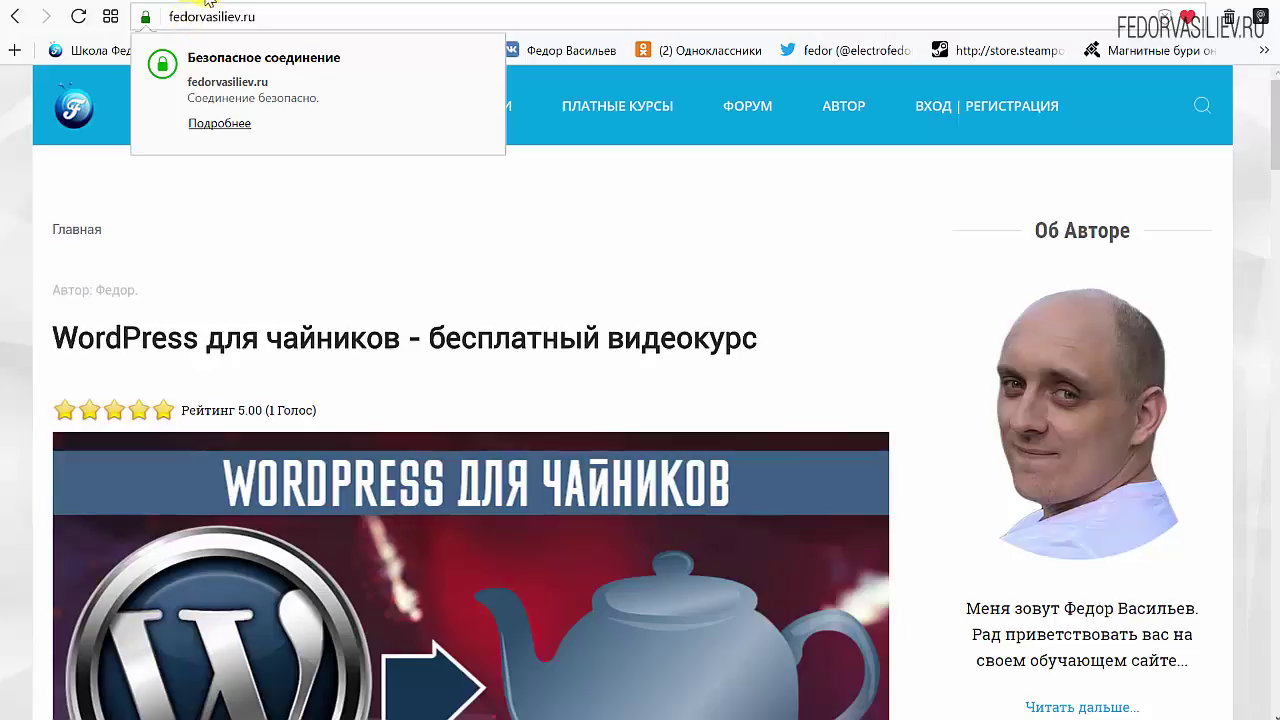
- From the HostIQ client area, open the control panel of the Comodo Essential SSL service and start editing its certificate request
click(204, 4)
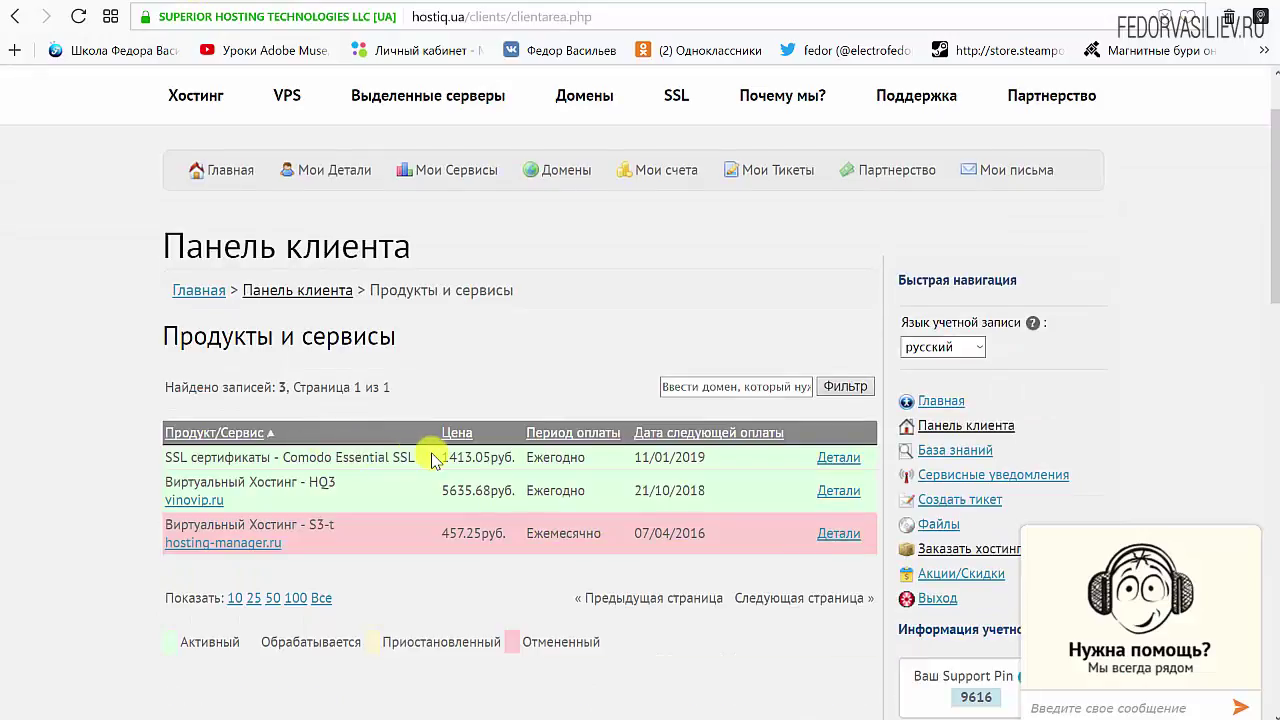
click(848, 462)
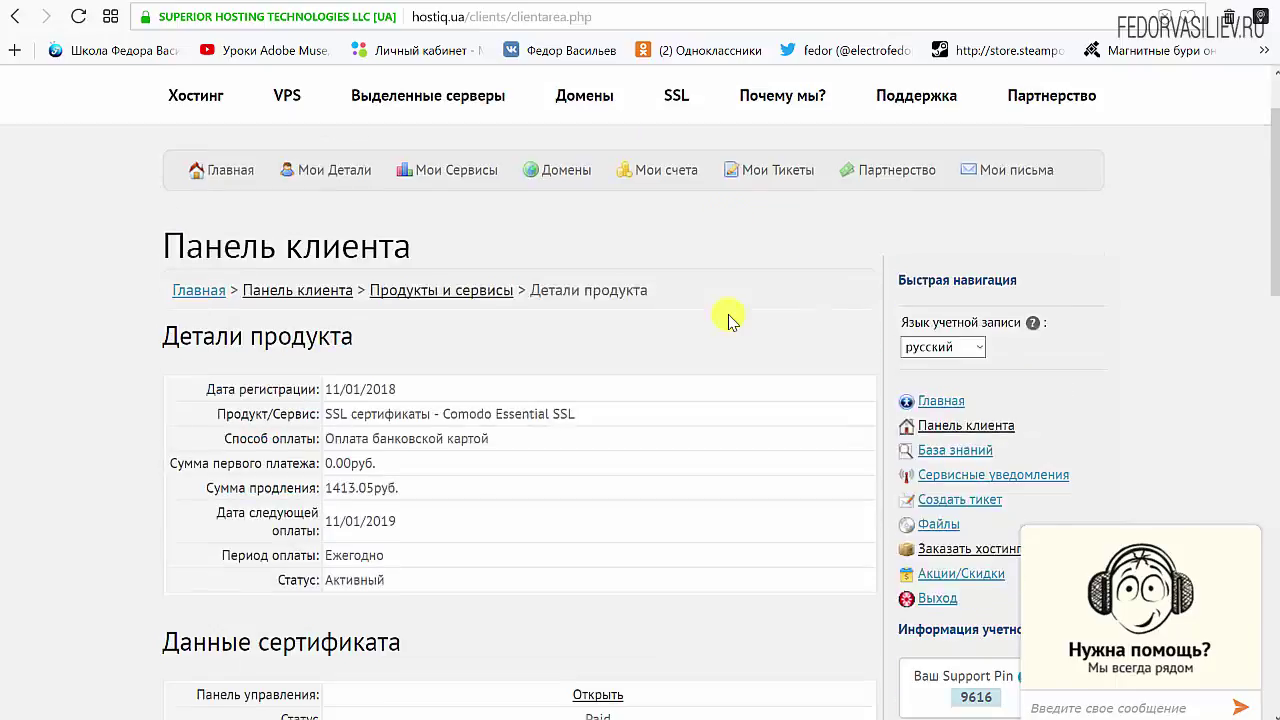
scroll(729, 320, down, 2)
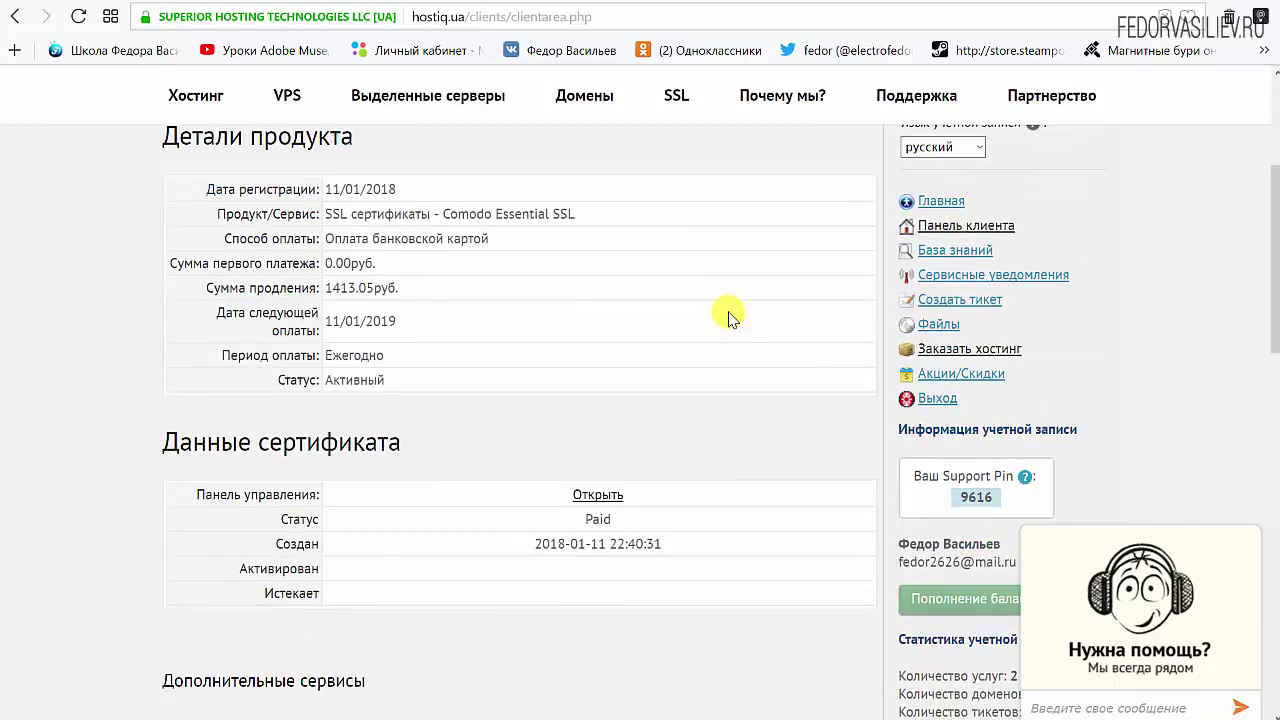
click(590, 494)
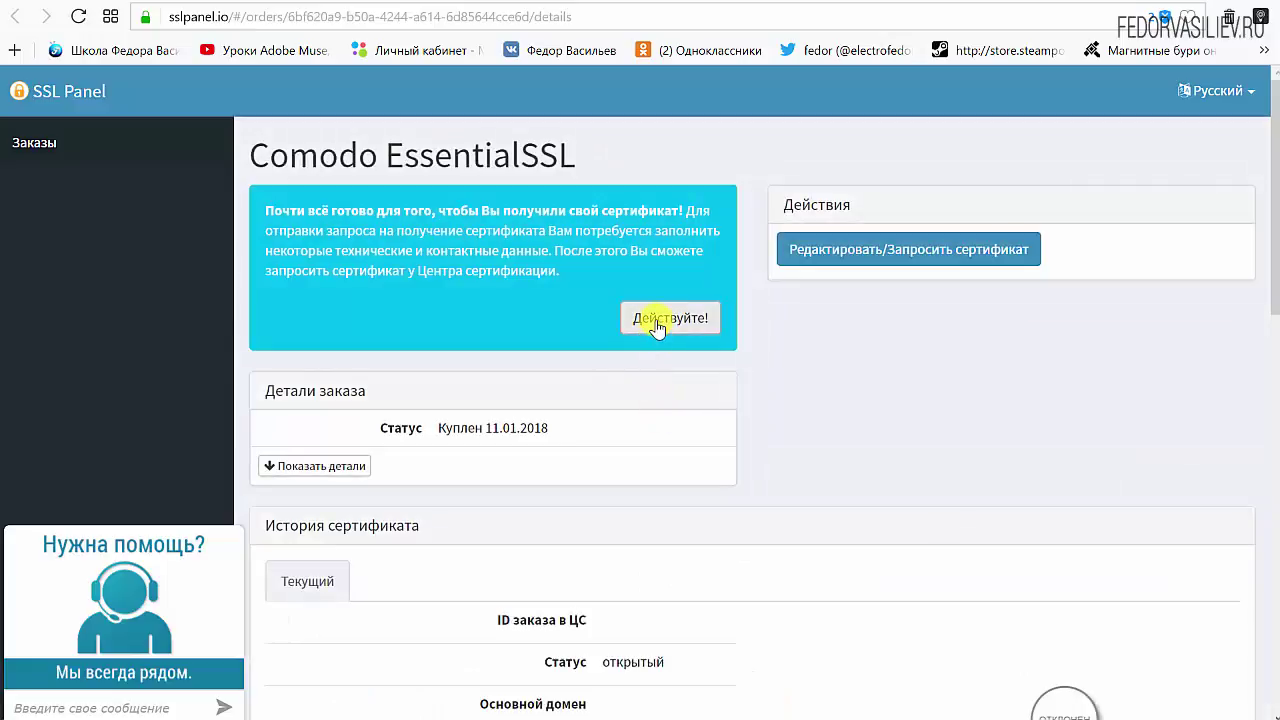
click(657, 325)
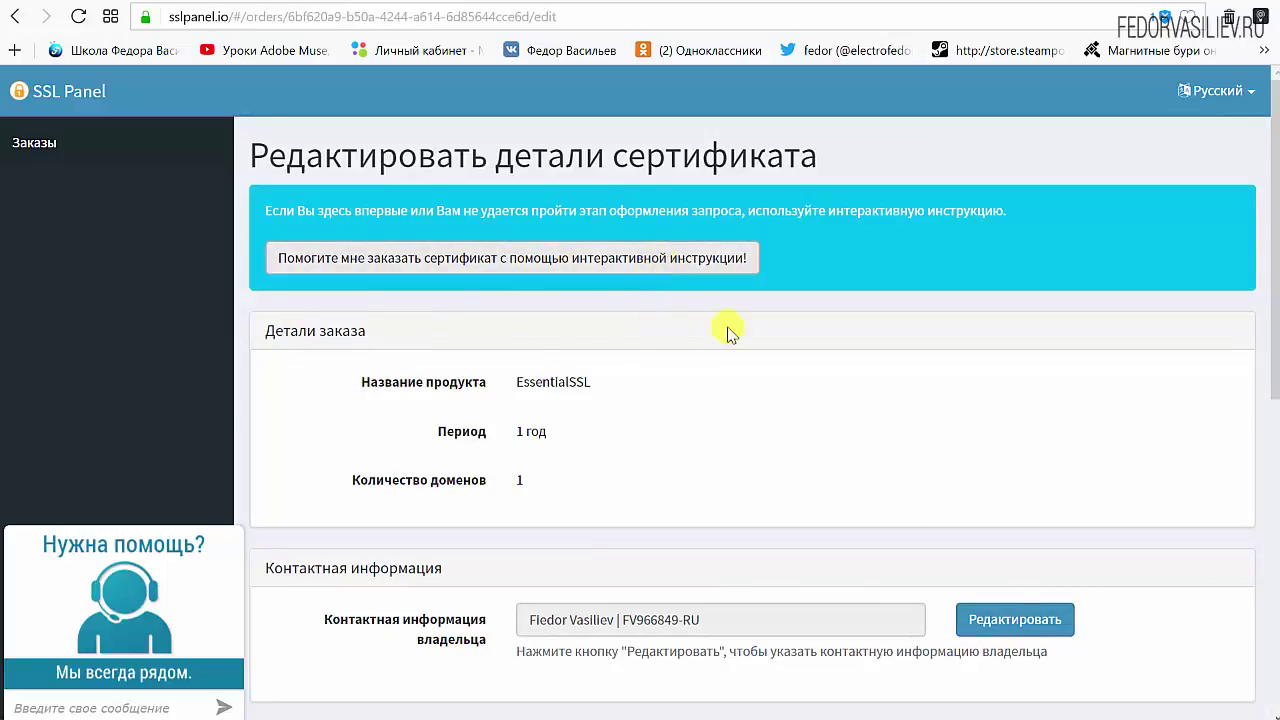
- Edit the certificate owner's contact information, set the company name to NA, check the prefilled details and save
scroll(995, 414, down, 3)
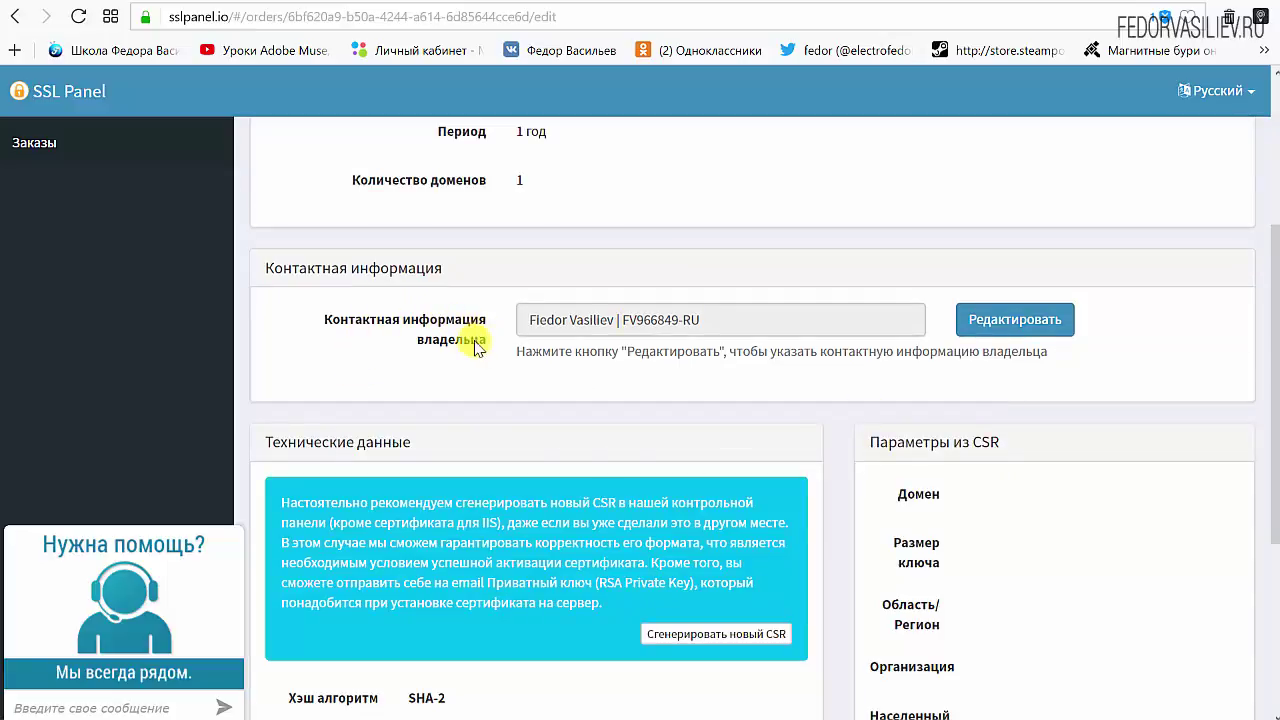
click(1000, 328)
scroll(853, 390, down, 1)
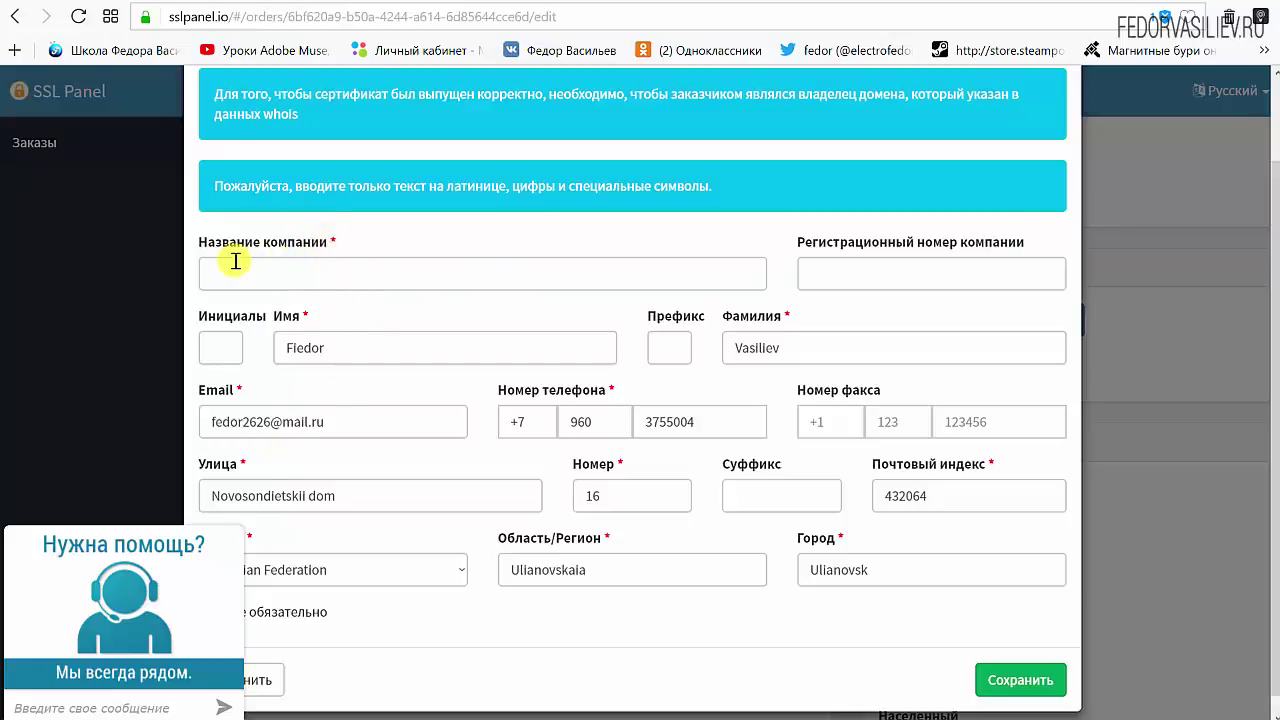
click(315, 272)
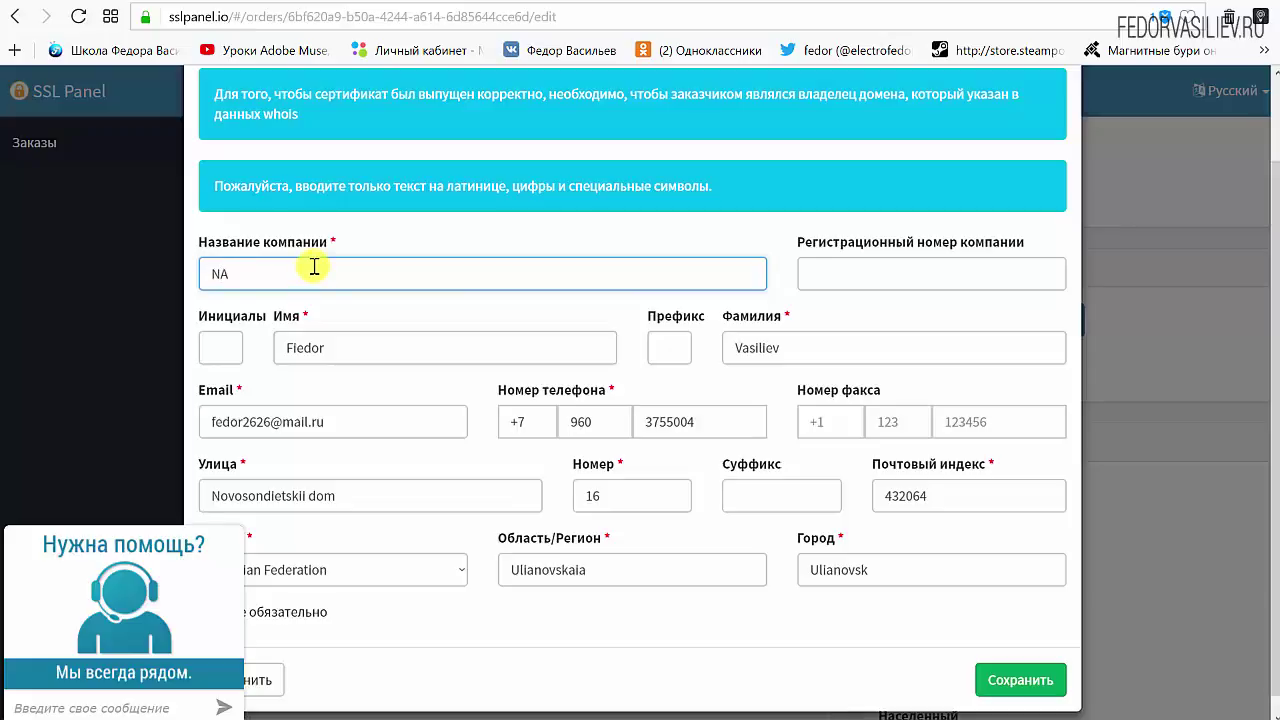
scroll(560, 551, down, 1)
click(561, 552)
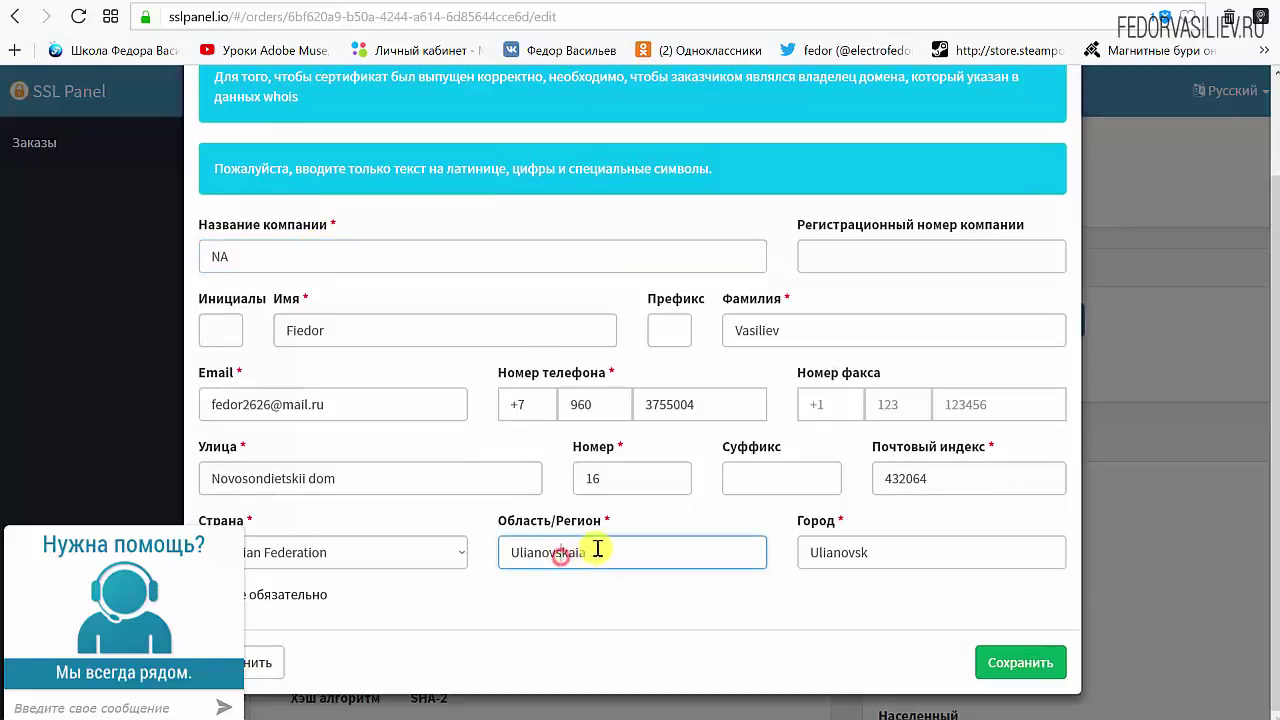
click(690, 404)
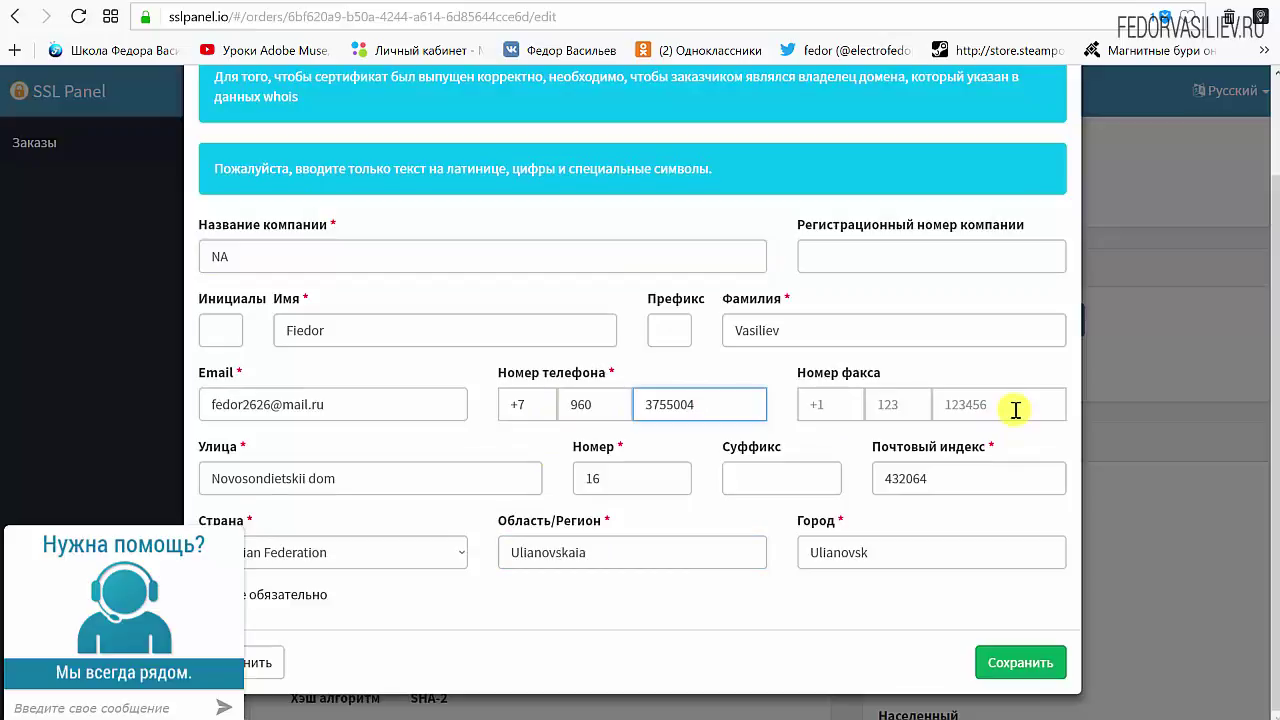
click(848, 553)
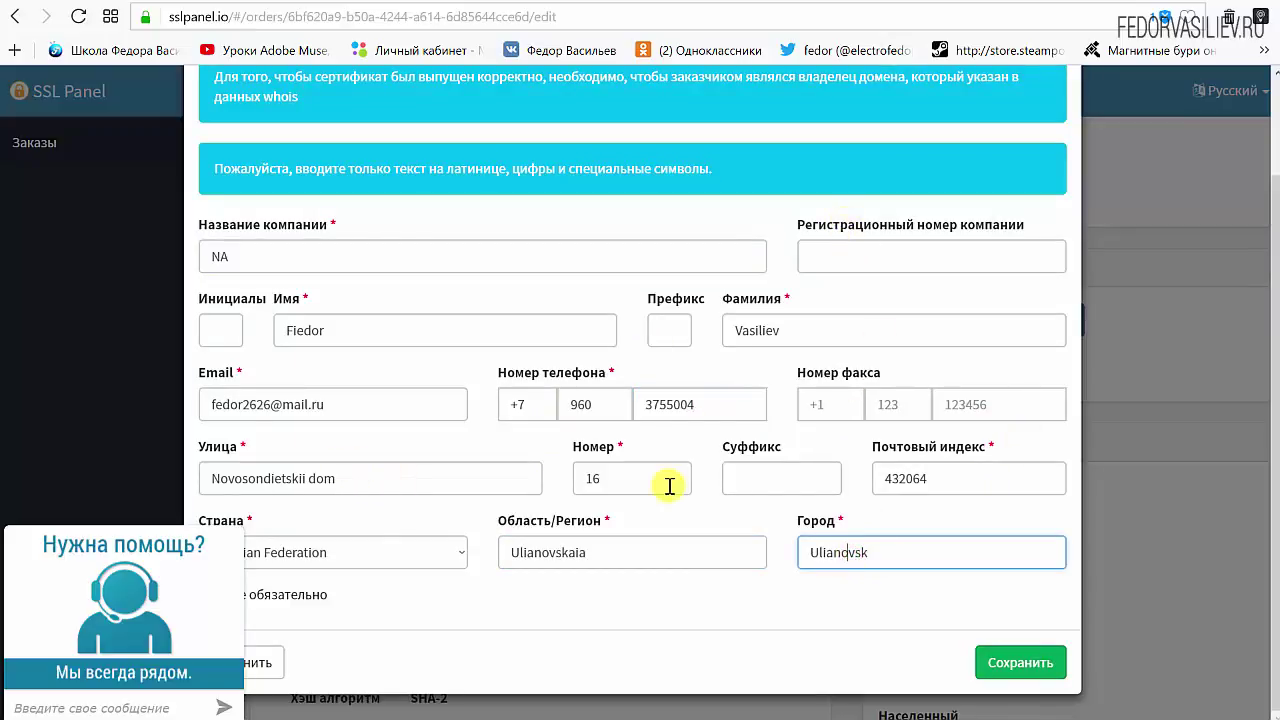
click(1020, 662)
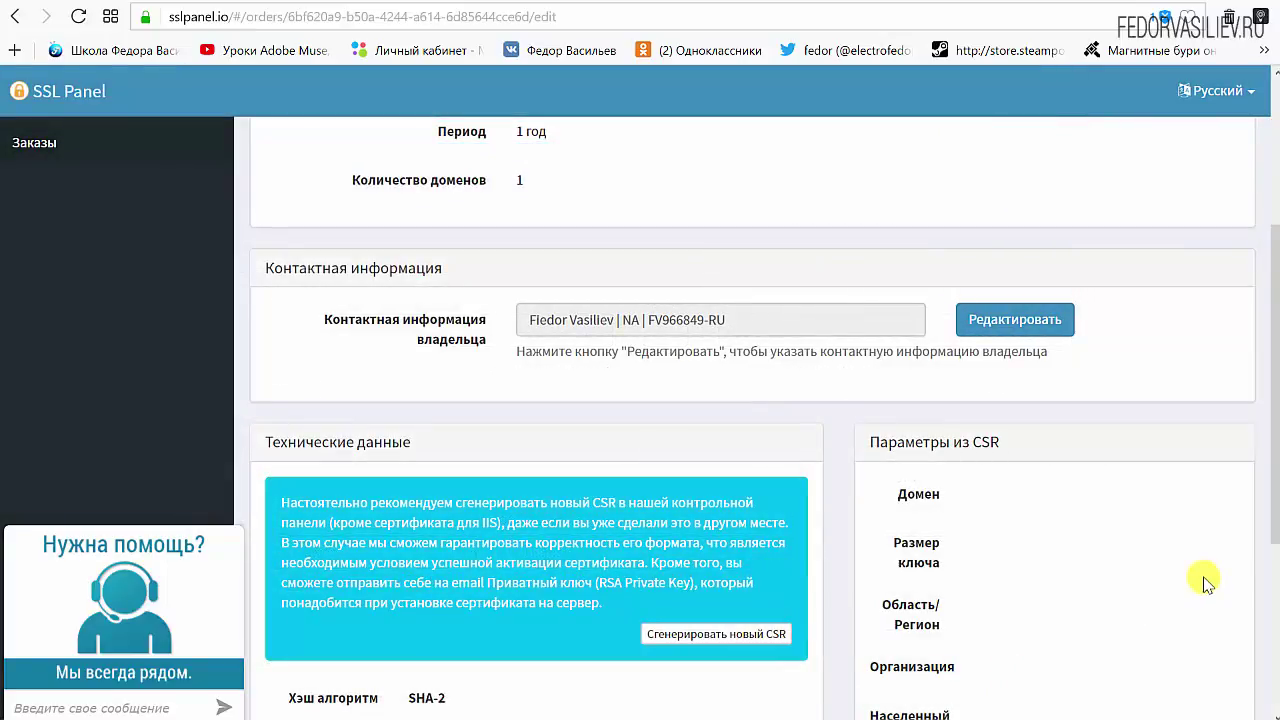
- Open the form for a new CSR, check the e-mail address for receiving the keys and try to generate the CSR
scroll(1203, 577, down, 3)
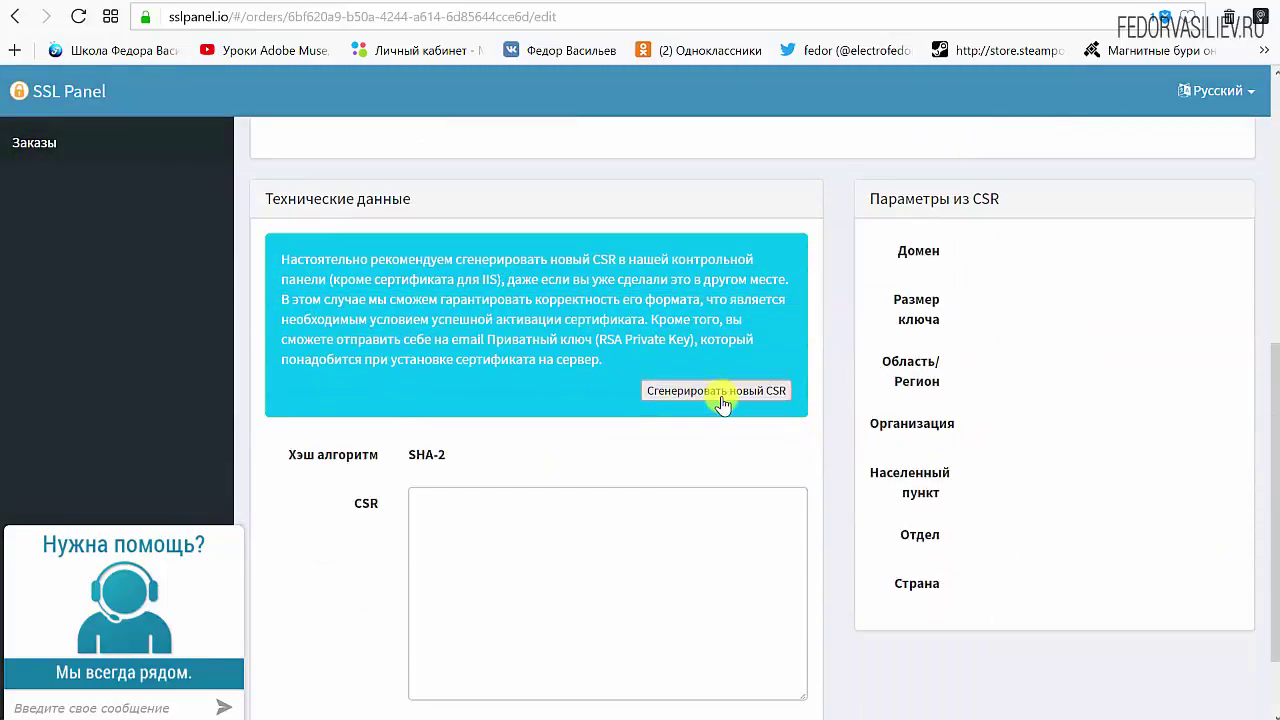
click(723, 403)
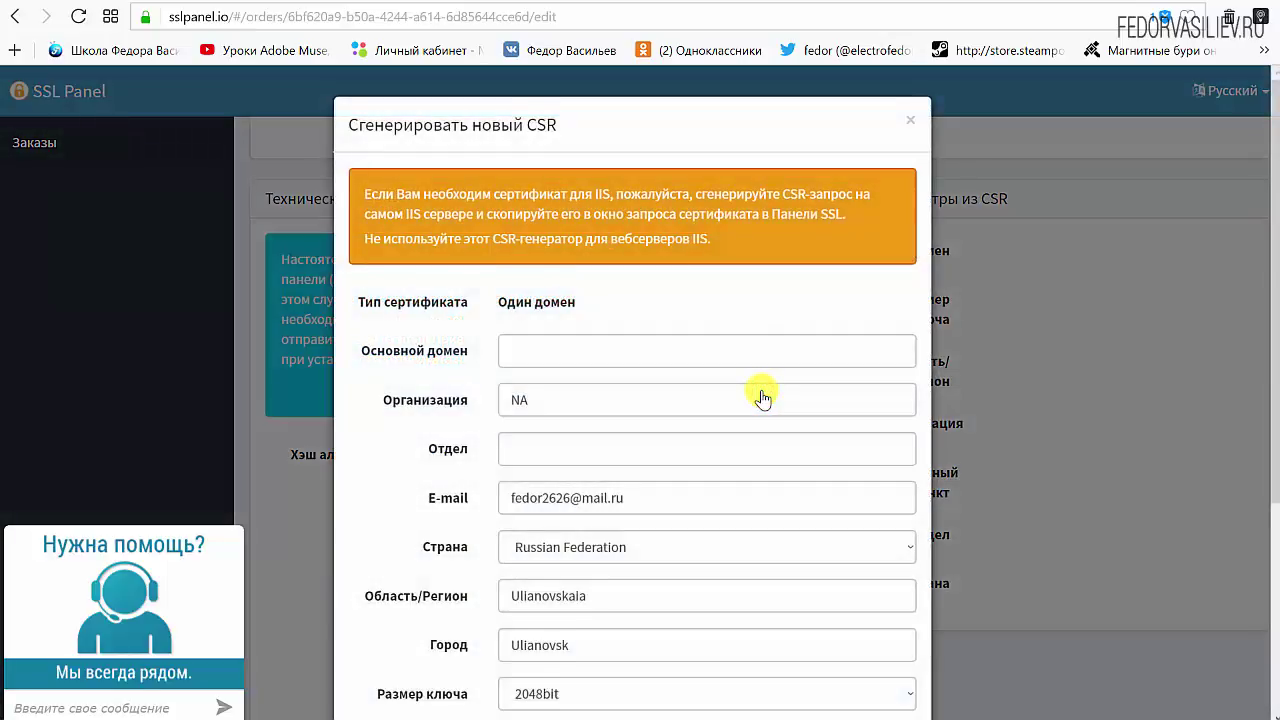
scroll(640, 380, down, 1)
scroll(619, 368, down, 2)
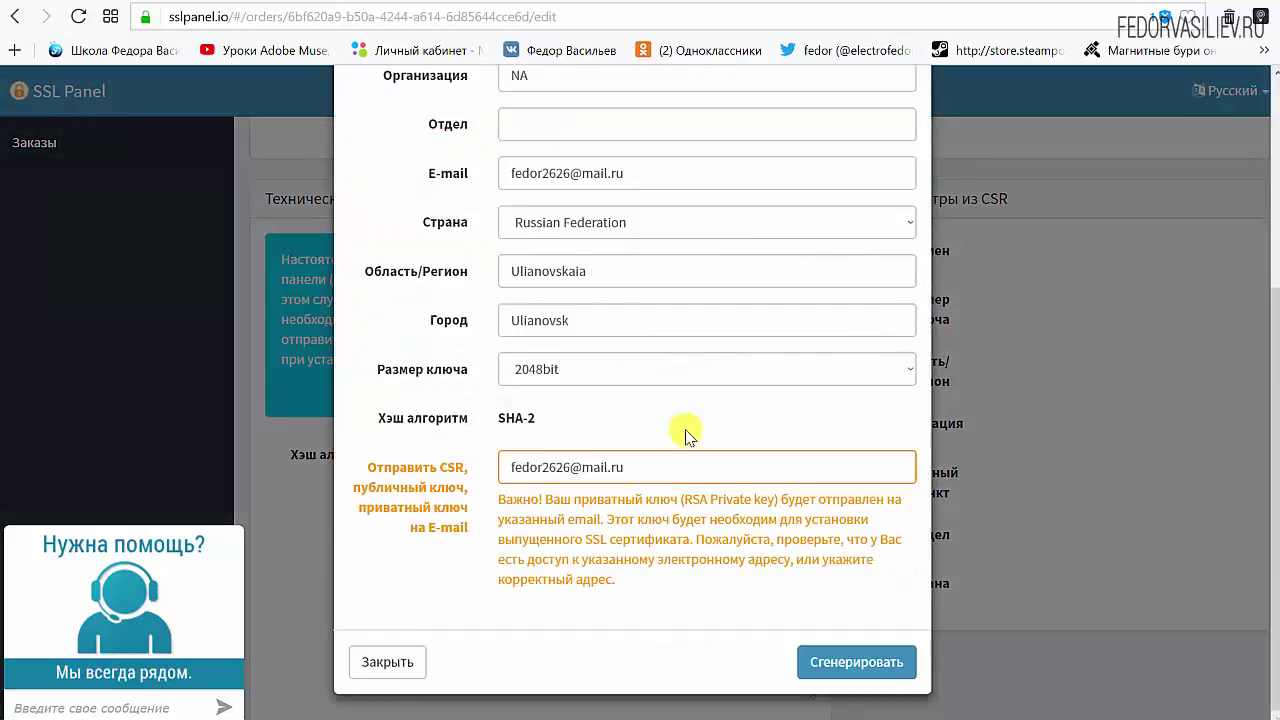
drag(634, 467, 509, 467)
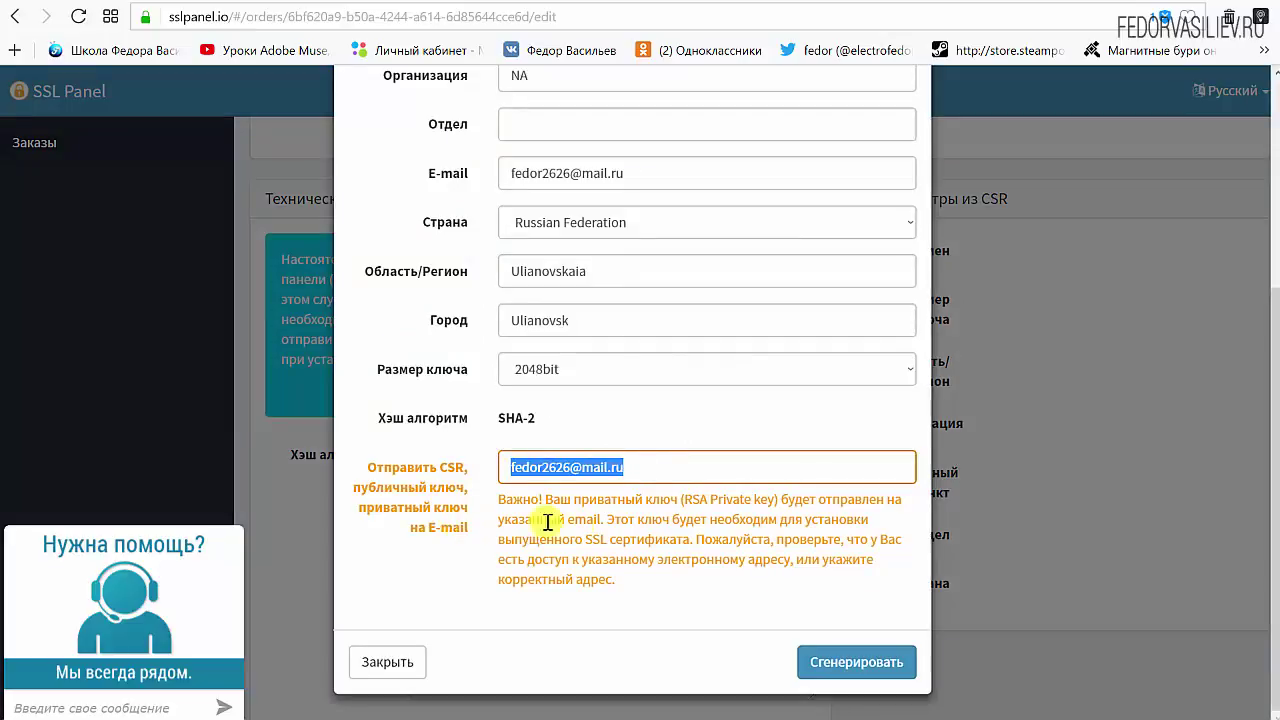
click(582, 524)
drag(622, 585, 500, 540)
triple_click(657, 537)
click(657, 538)
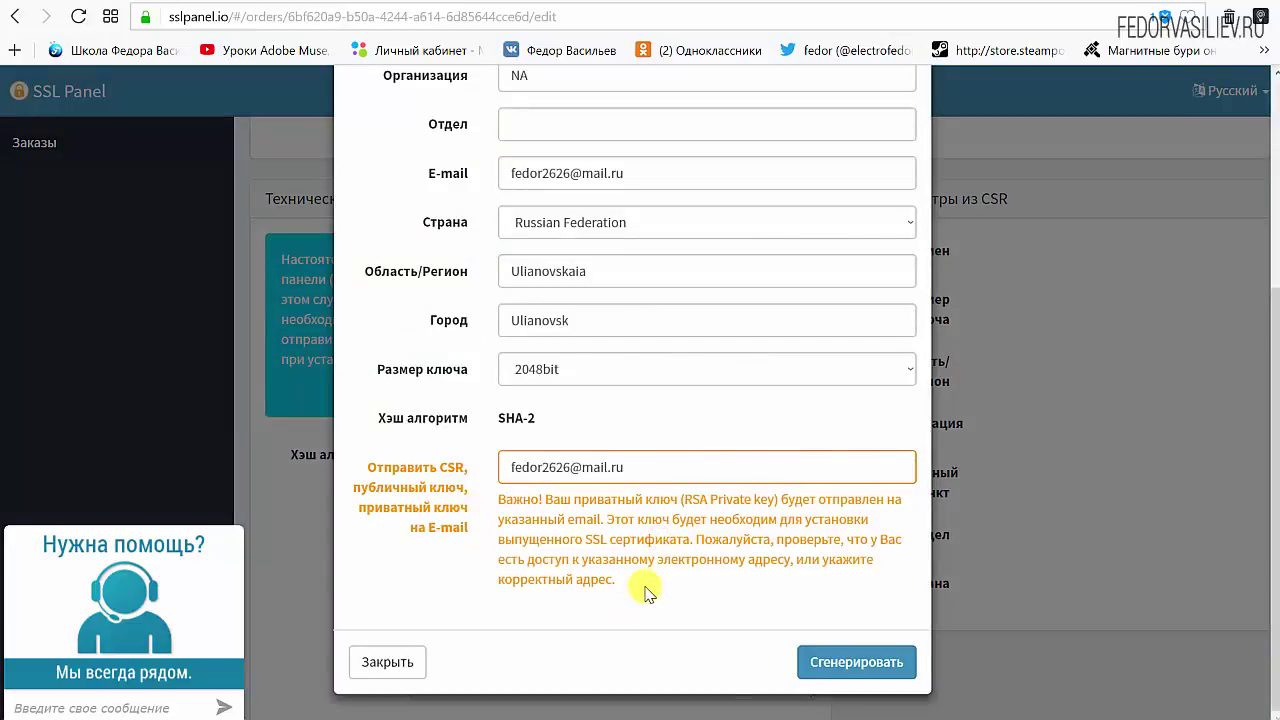
click(835, 661)
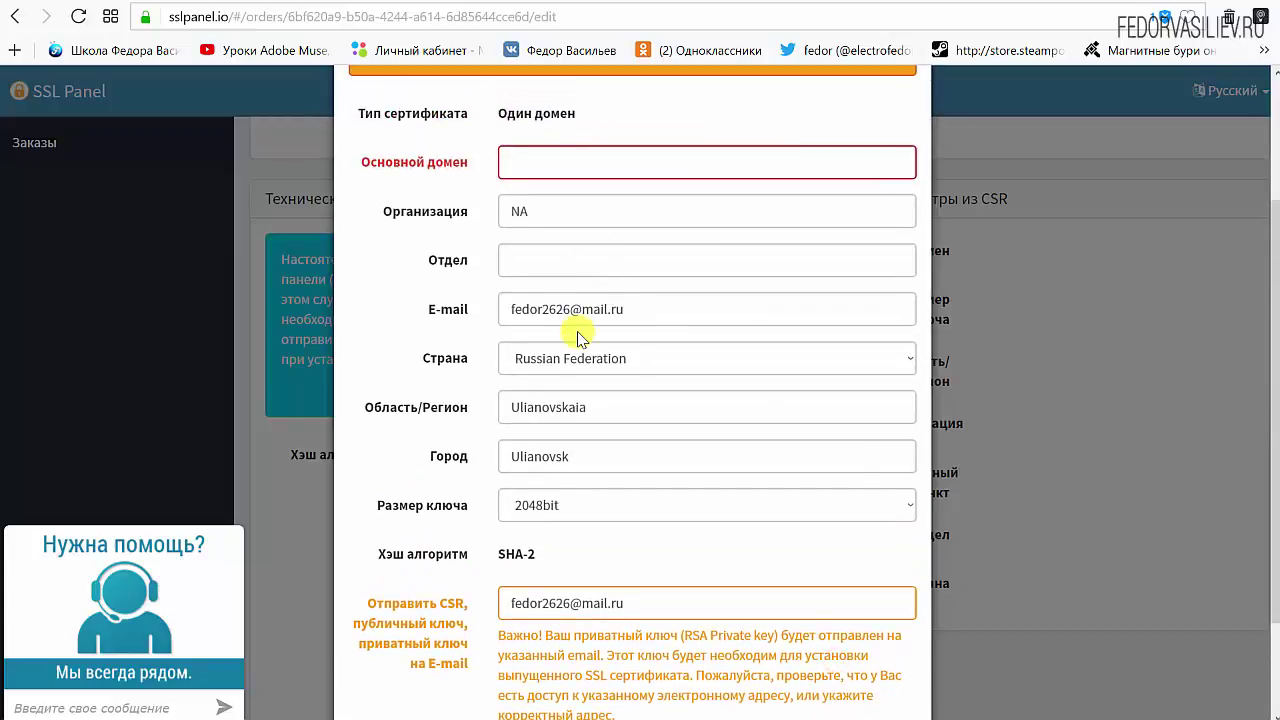
- Set the CSR's main domain to fedorvasiliev.ru and generate the CSR
scroll(508, 323, up, 2)
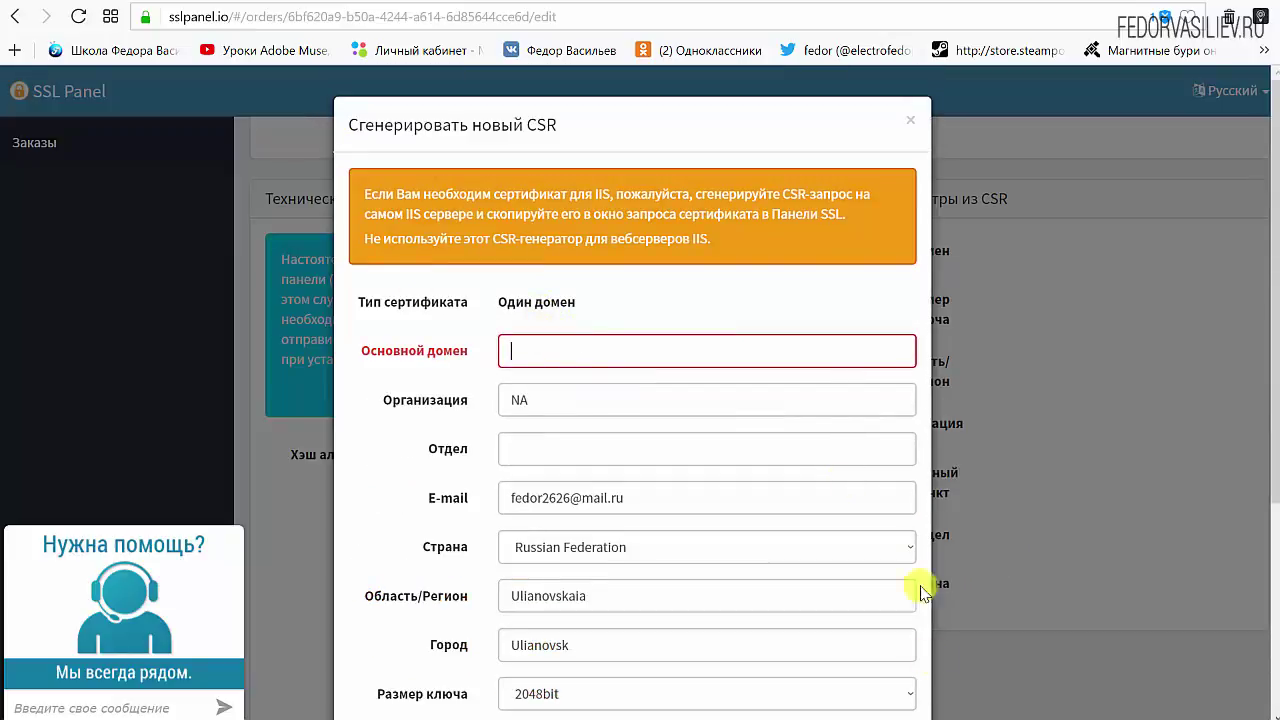
text(fedorvasiliev.ru)
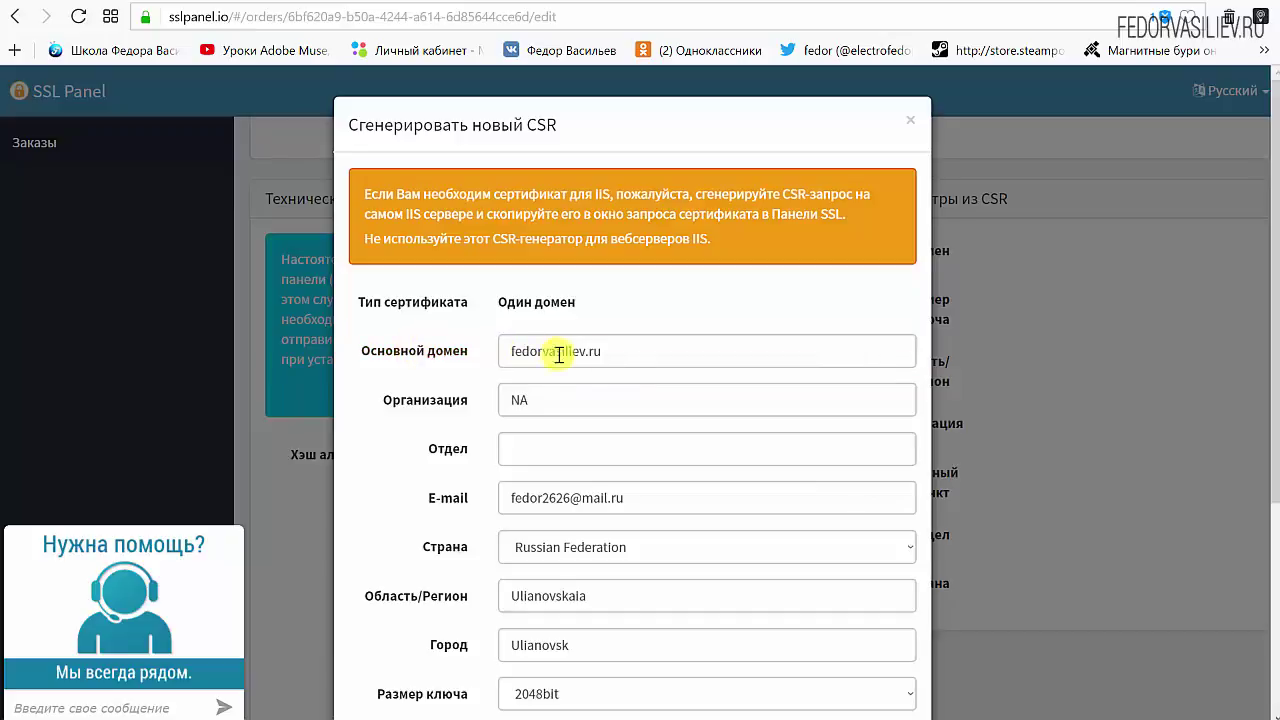
click(631, 341)
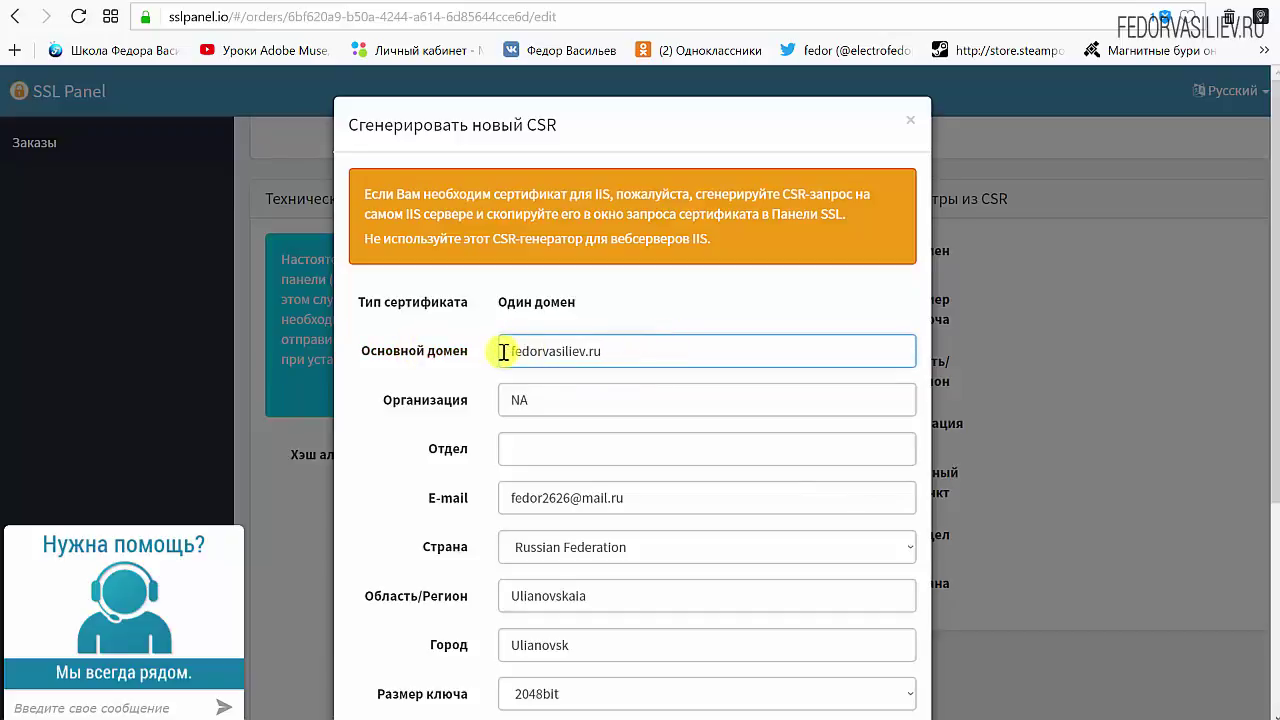
scroll(748, 297, down, 3)
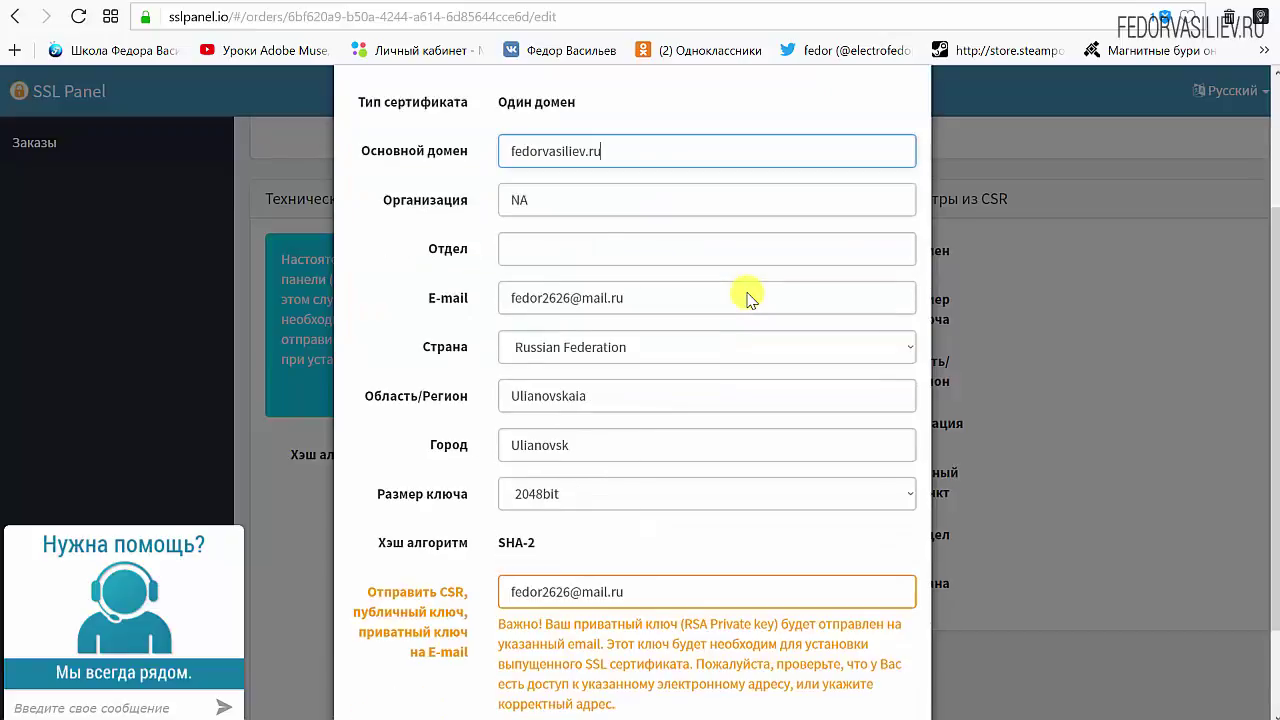
click(815, 663)
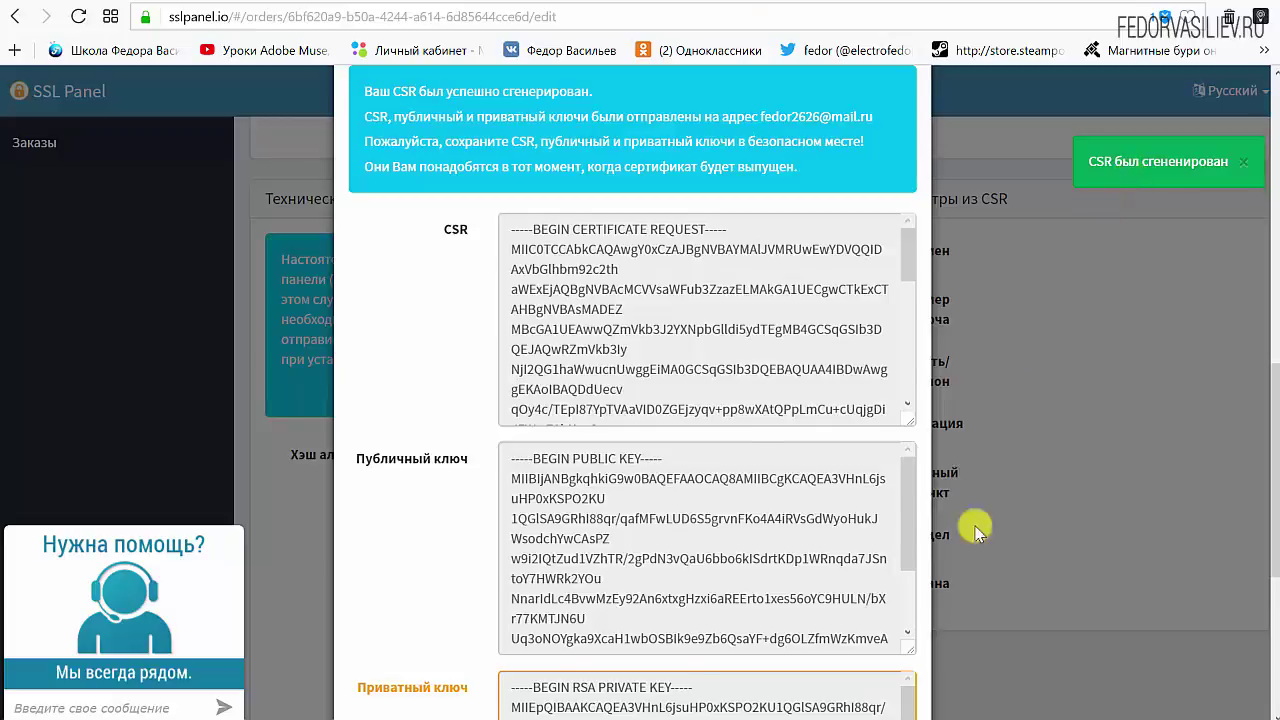
- Review the generated CSR and keys, confirm that the private key has been saved, and use this CSR for the certificate
scroll(974, 526, up, 1)
scroll(460, 366, down, 1)
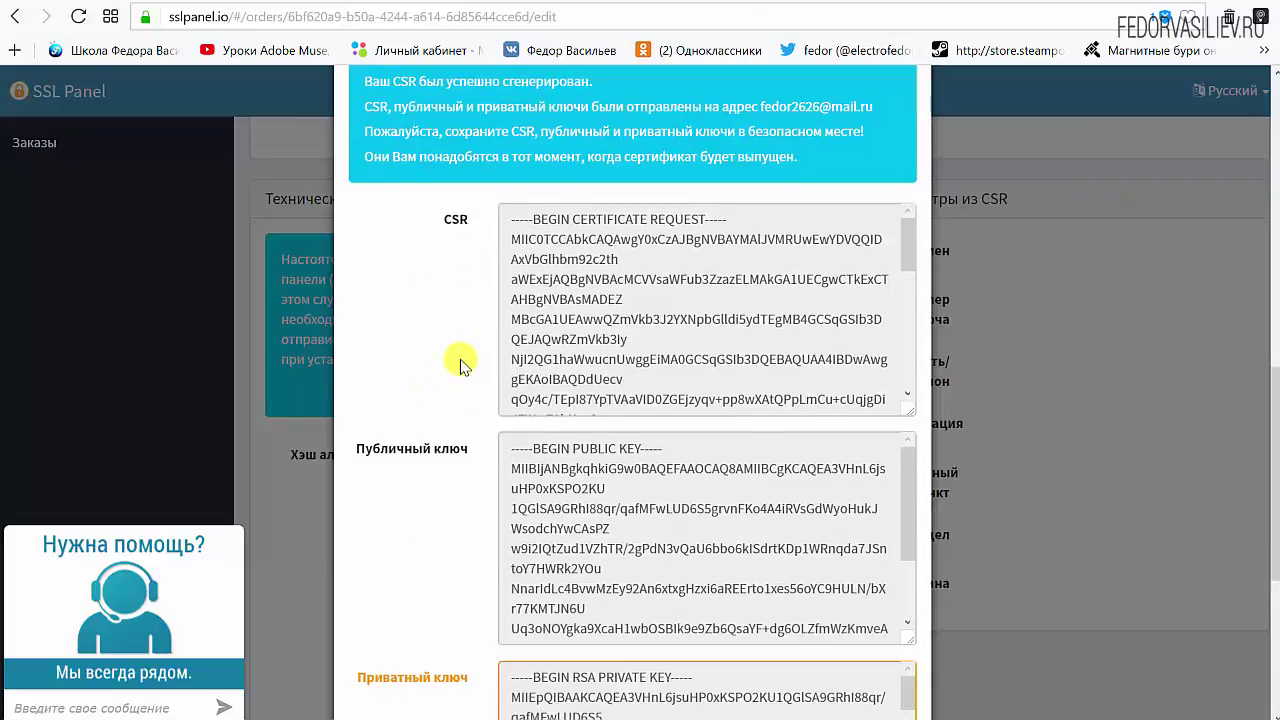
scroll(460, 366, down, 4)
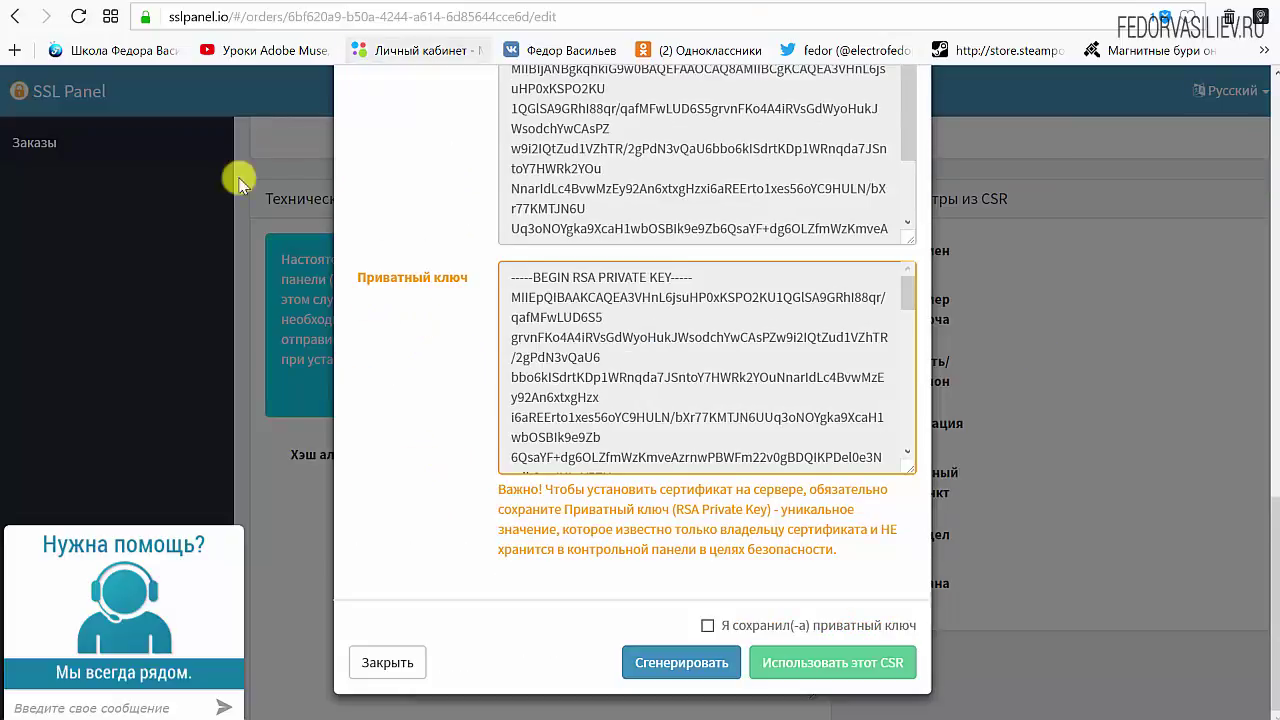
click(728, 632)
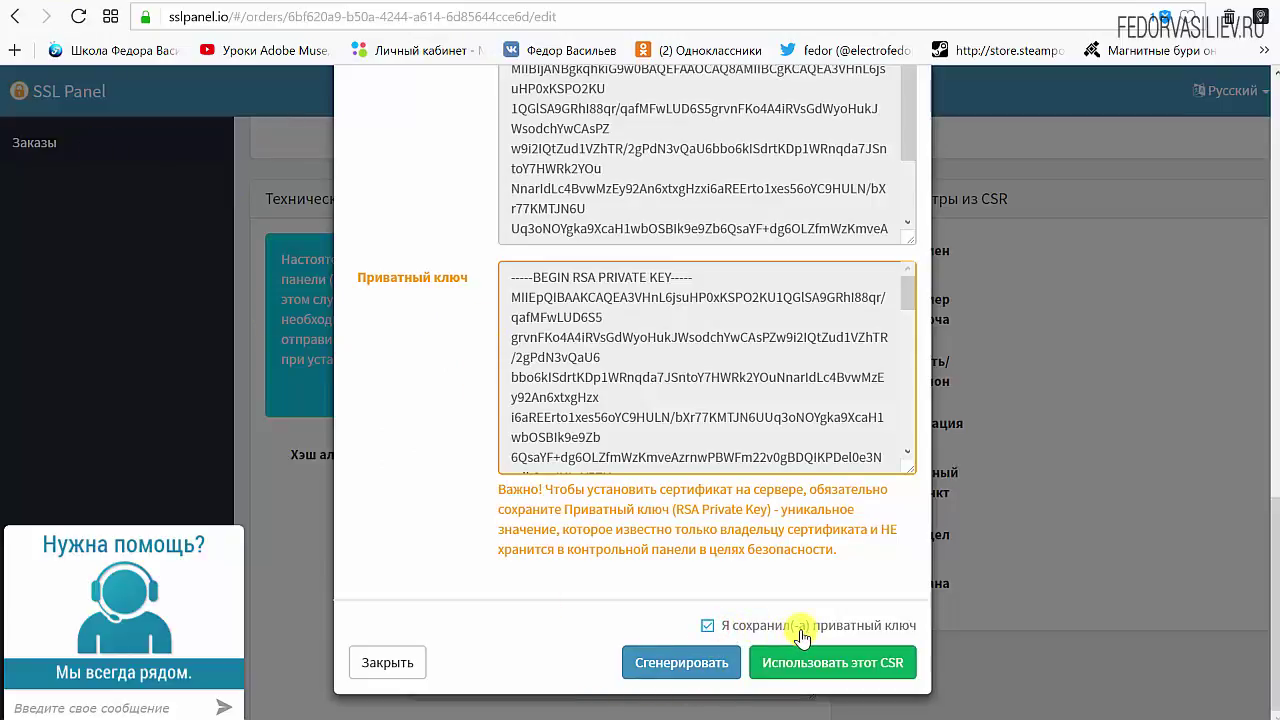
click(852, 668)
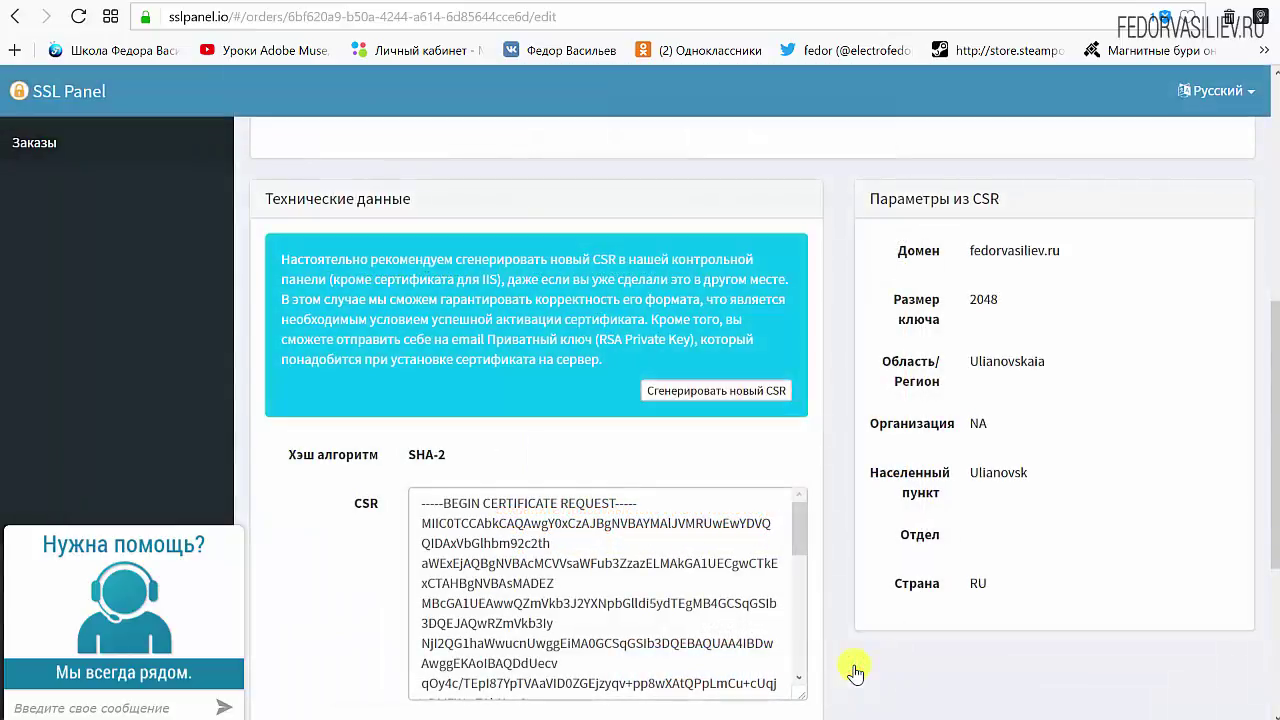
- Choose HTTP as the verification method for the protected domain and submit the certificate request
scroll(961, 588, down, 1)
scroll(961, 588, down, 3)
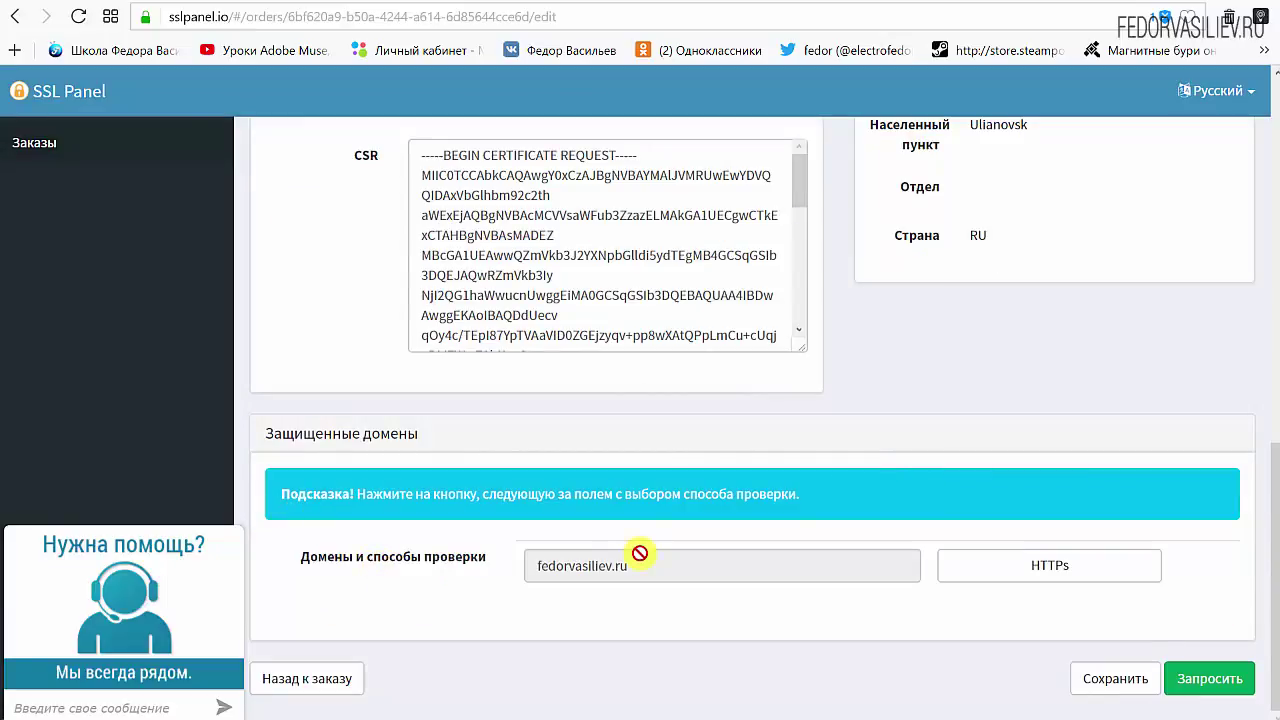
click(1068, 570)
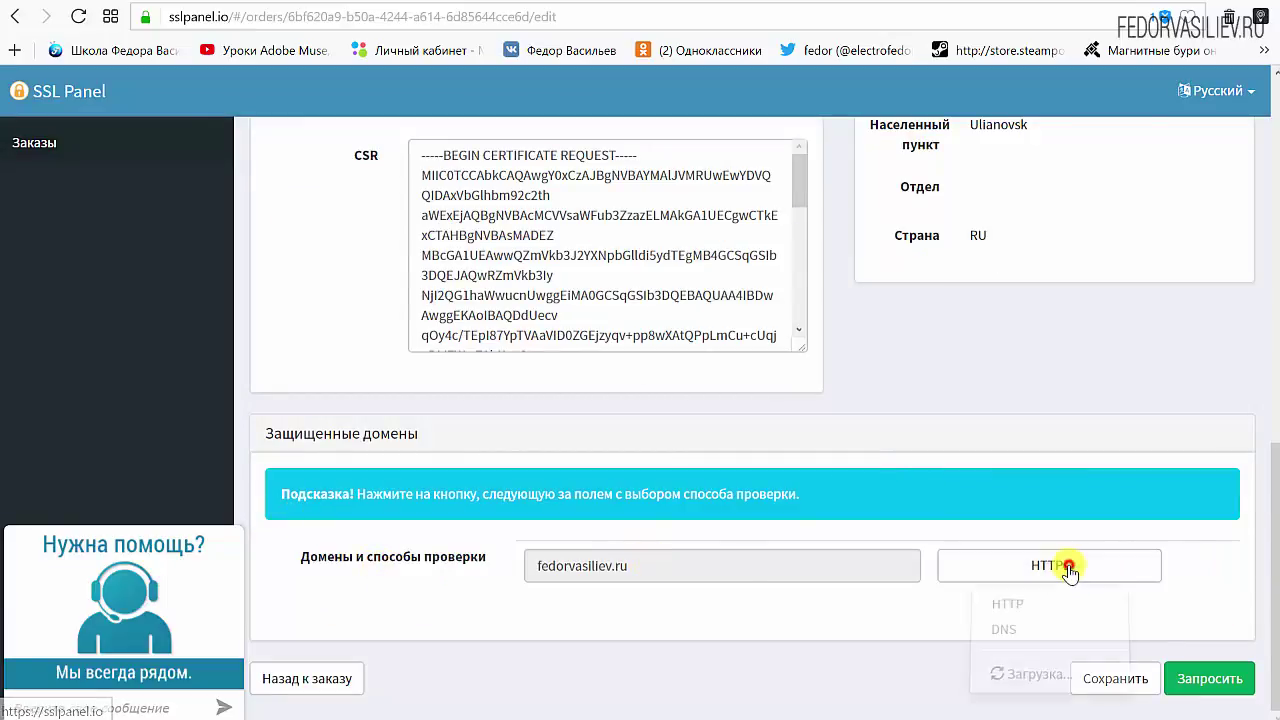
scroll(1020, 560, down, 1)
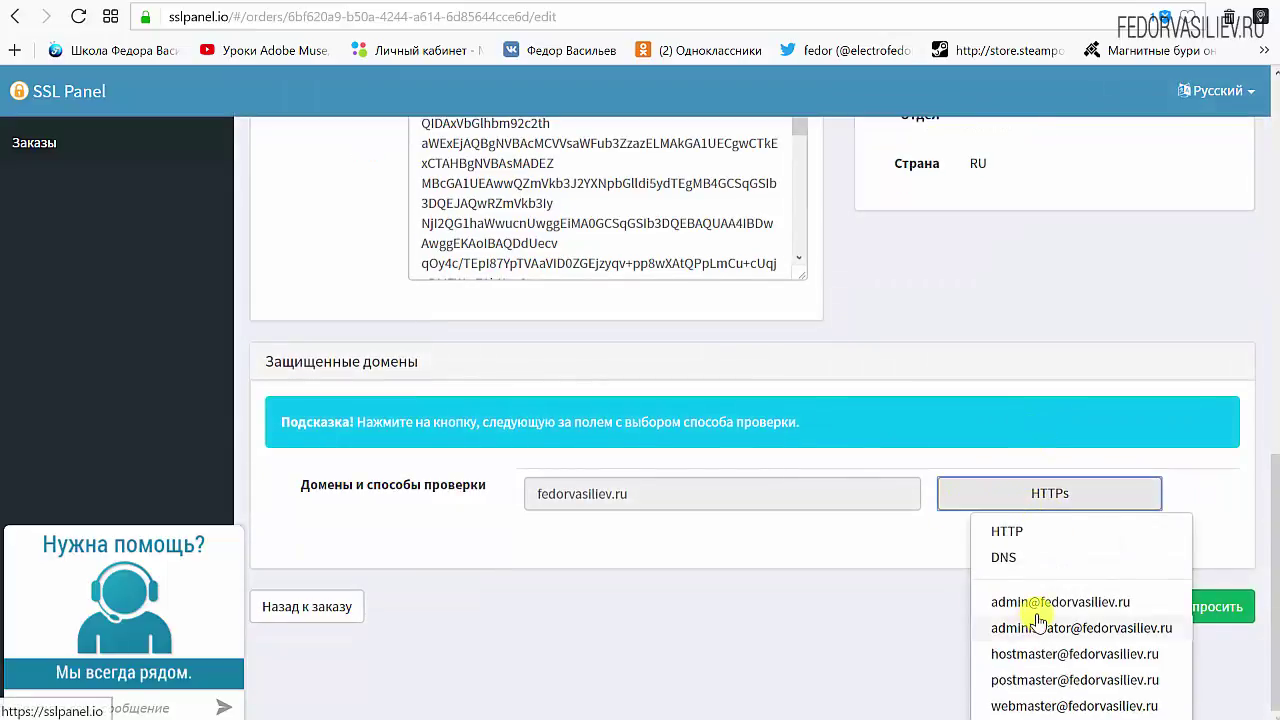
click(1003, 535)
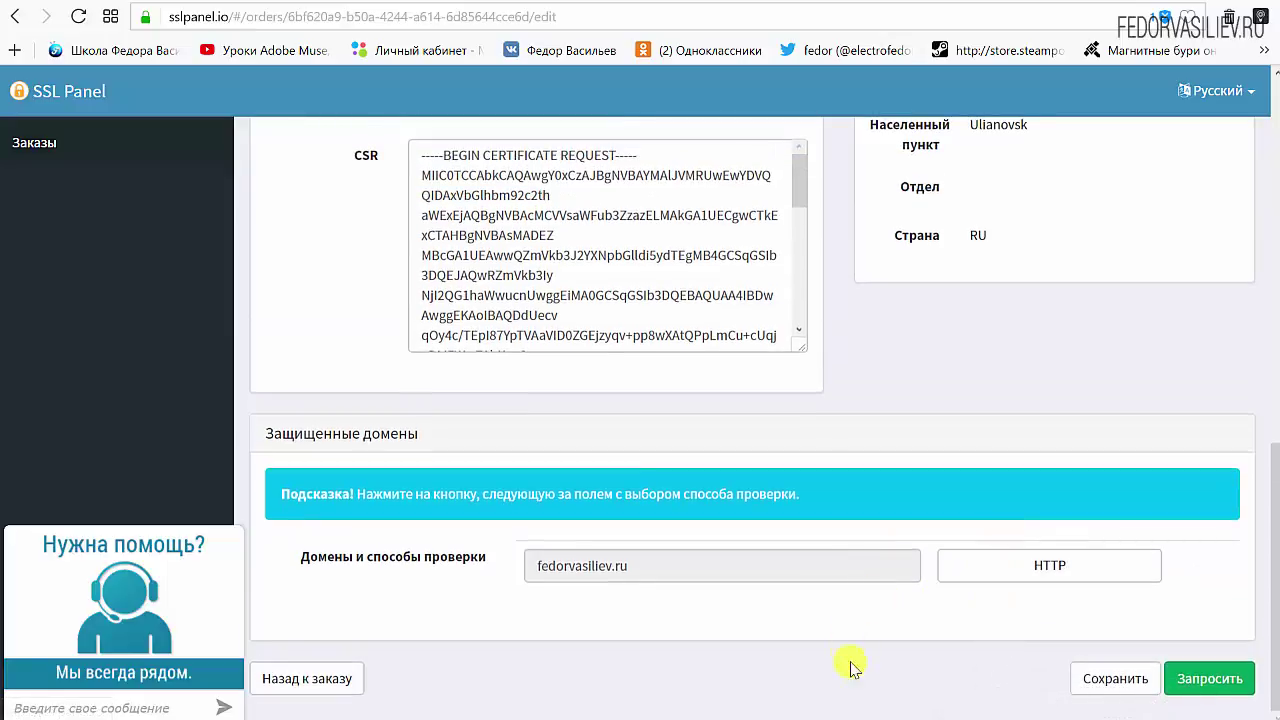
click(1200, 682)
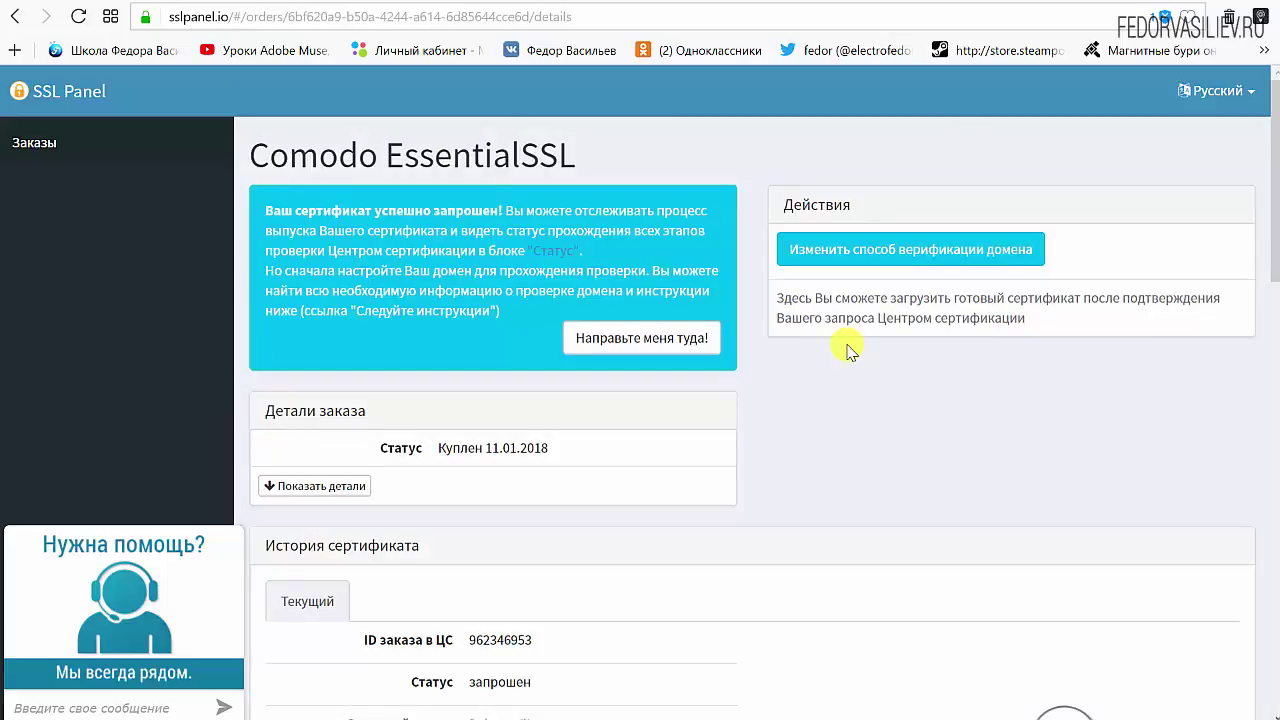
- Review the certificate order's details and its validation stages, from the preliminary check through to issuance
scroll(848, 350, down, 5)
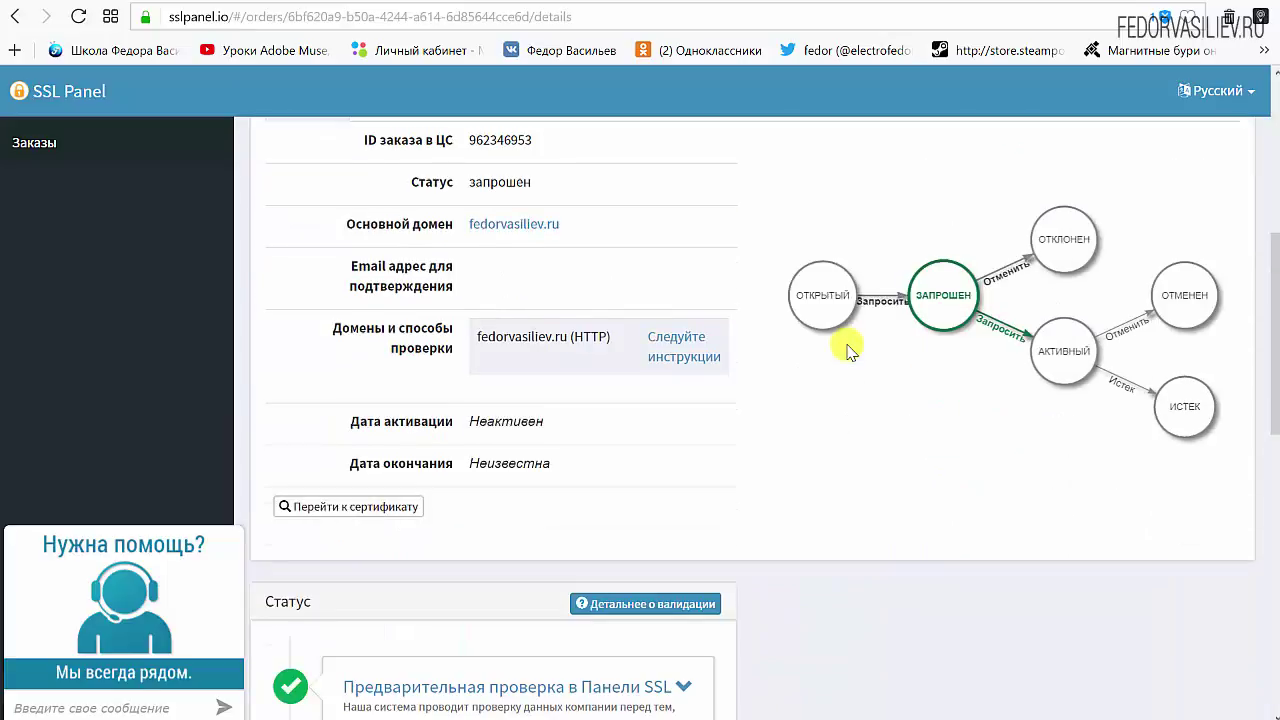
scroll(848, 350, down, 4)
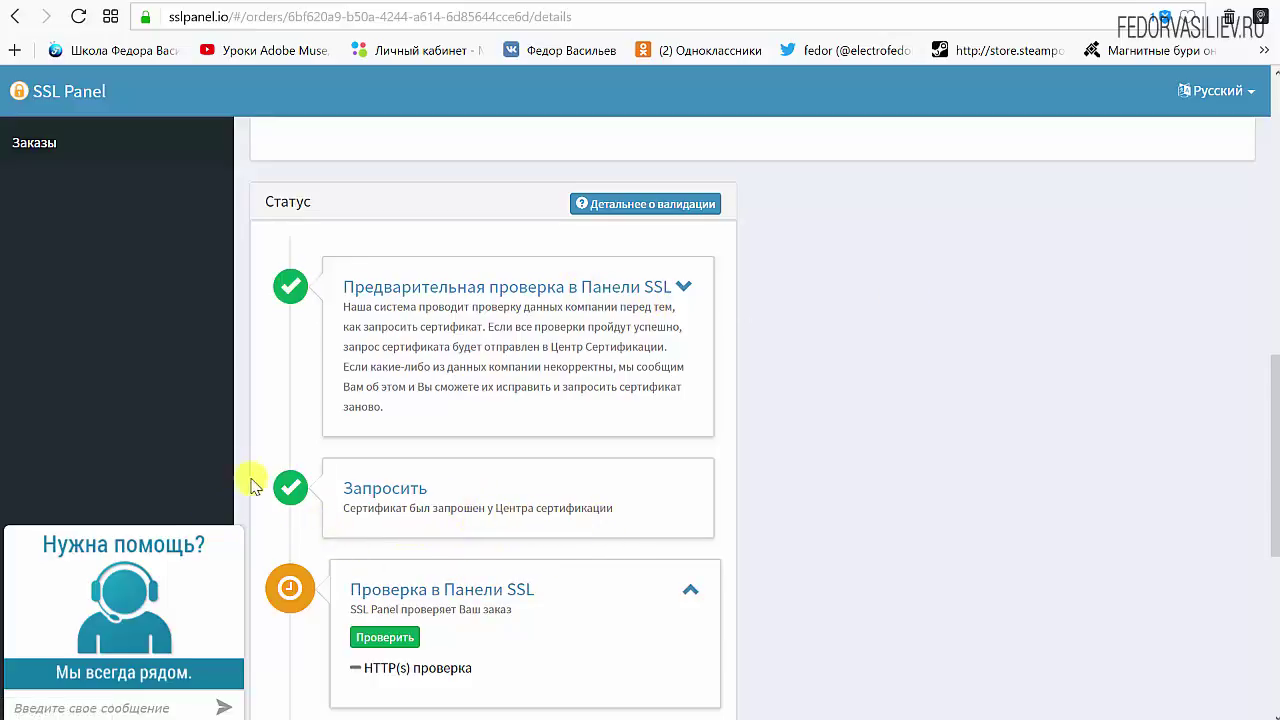
scroll(880, 350, down, 2)
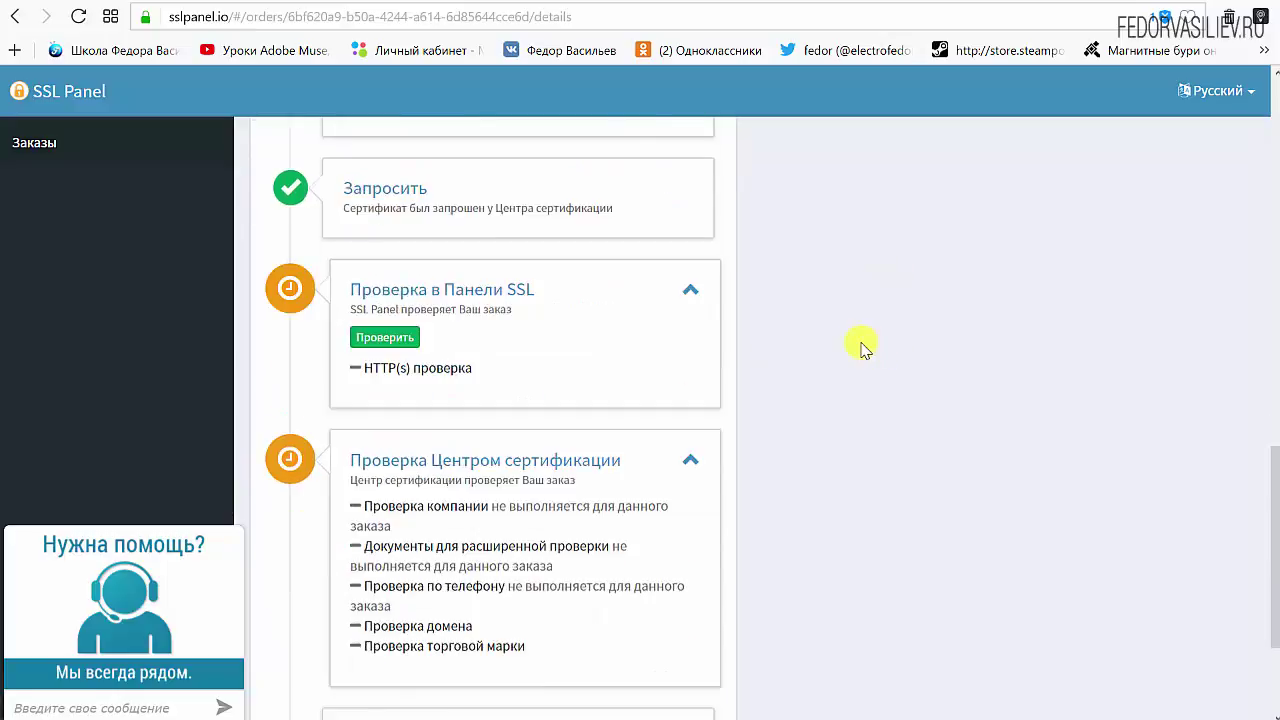
scroll(503, 437, down, 1)
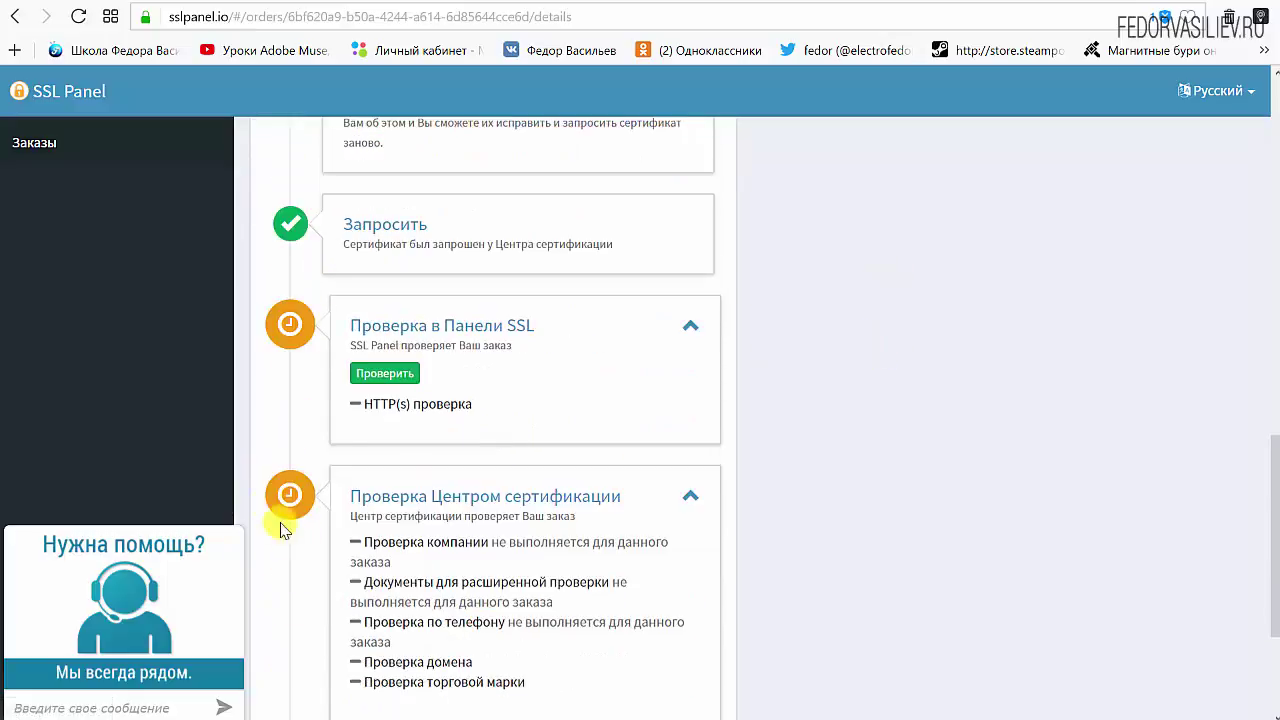
scroll(286, 500, down, 2)
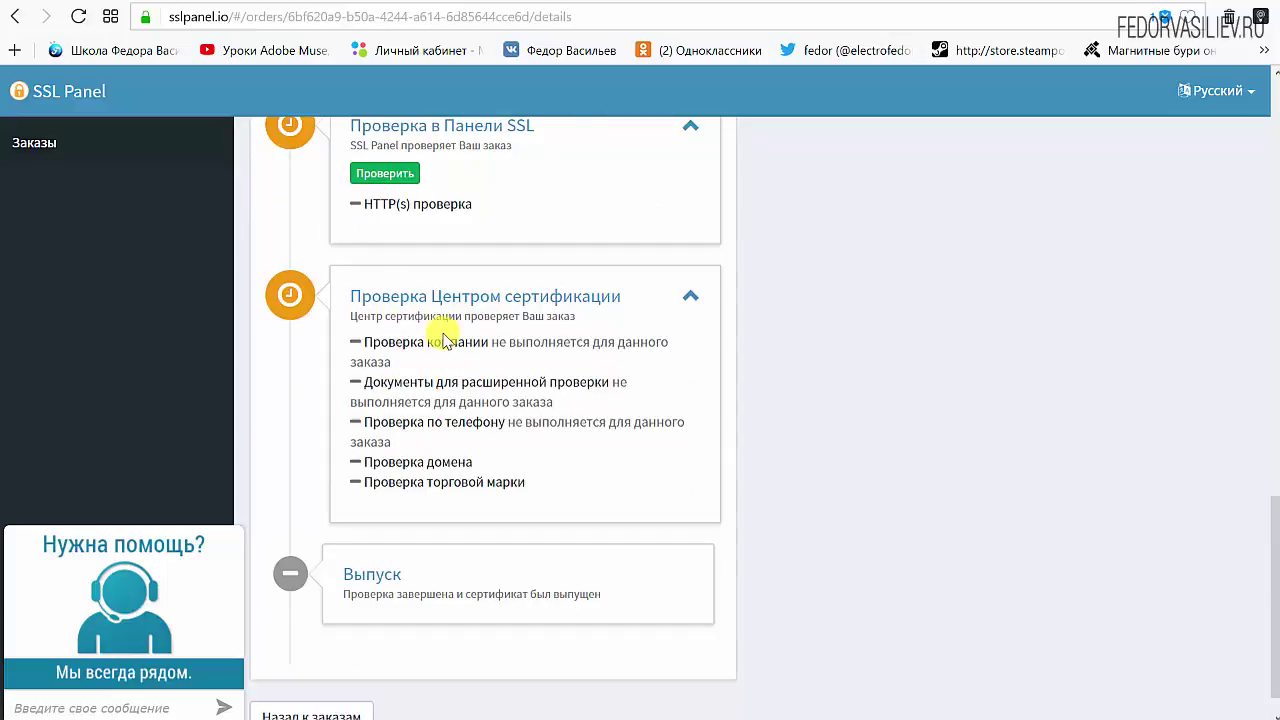
scroll(409, 214, down, 1)
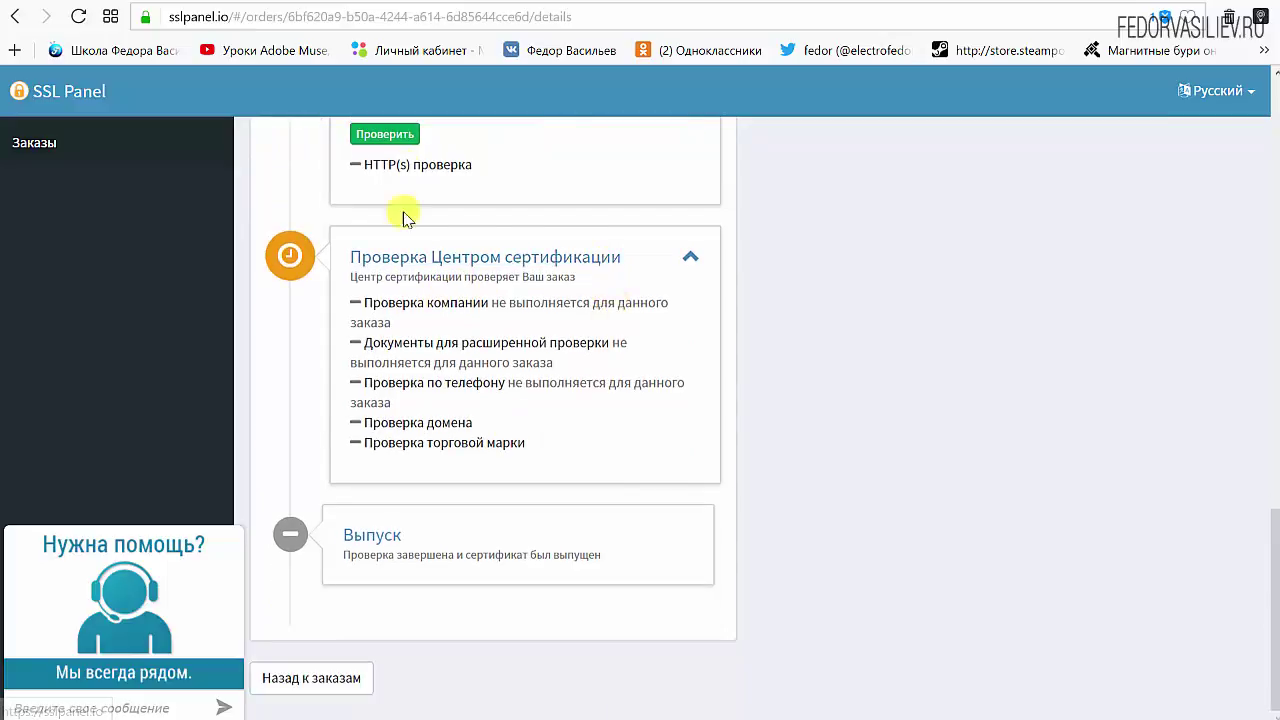
scroll(326, 391, up, 2)
scroll(300, 380, down, 2)
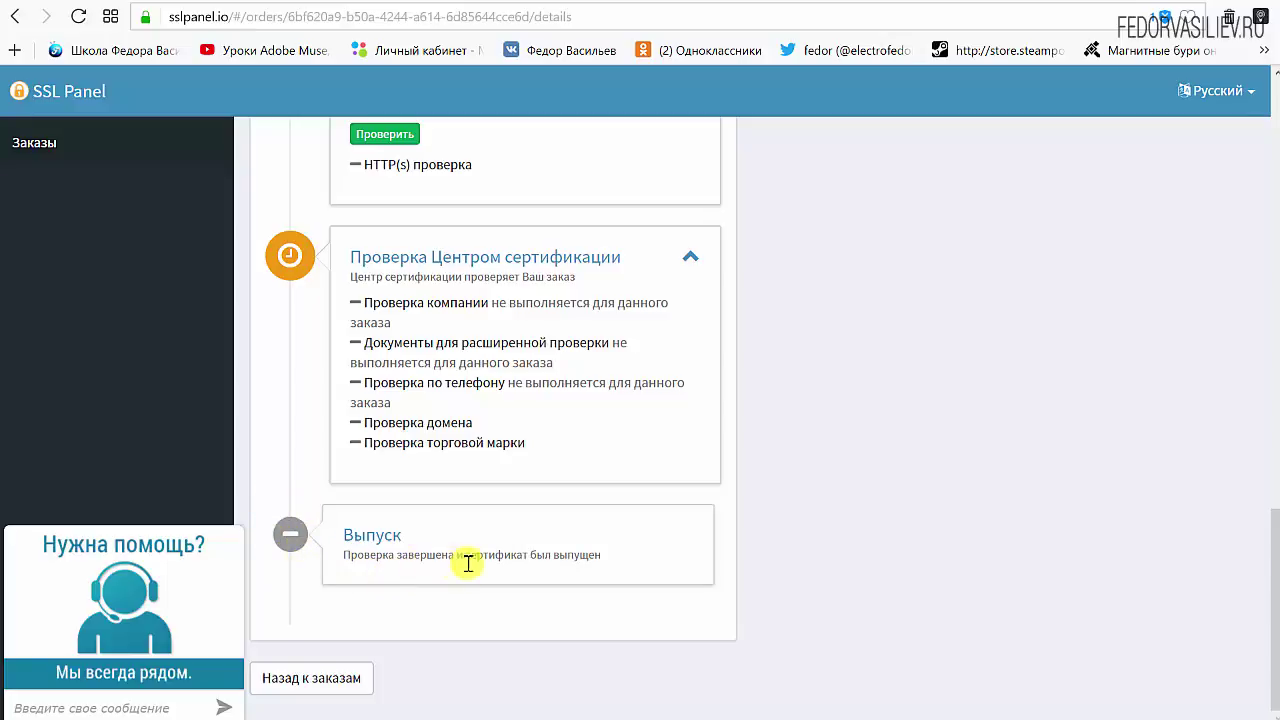
- Open the HTTP verification instructions for fedorvasiliev.ru and examine the required validation file's path and contents
scroll(466, 560, up, 7)
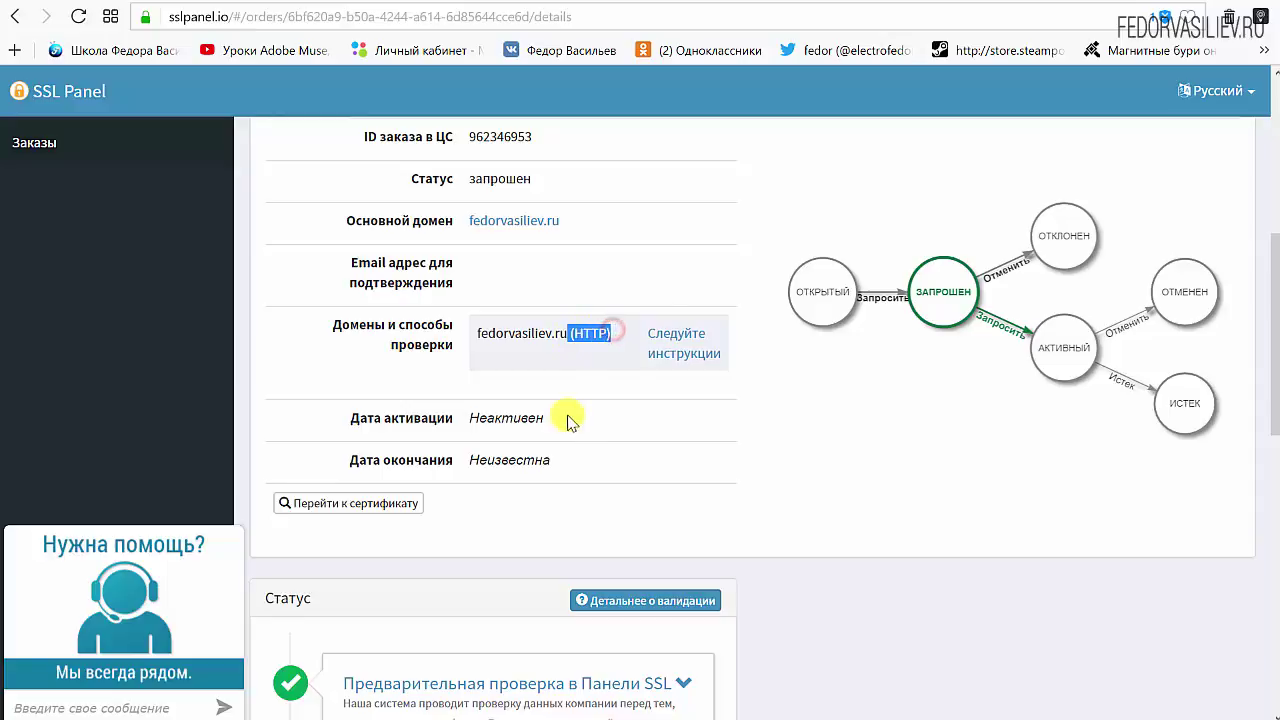
click(755, 366)
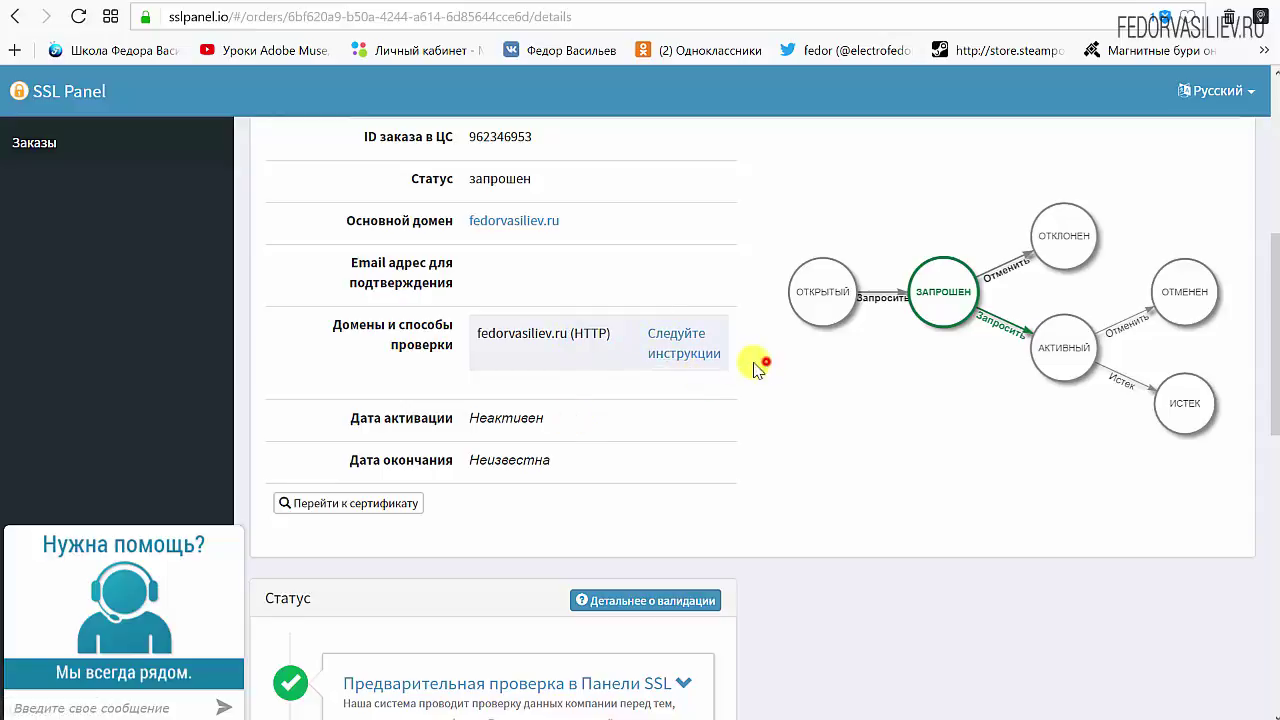
click(673, 356)
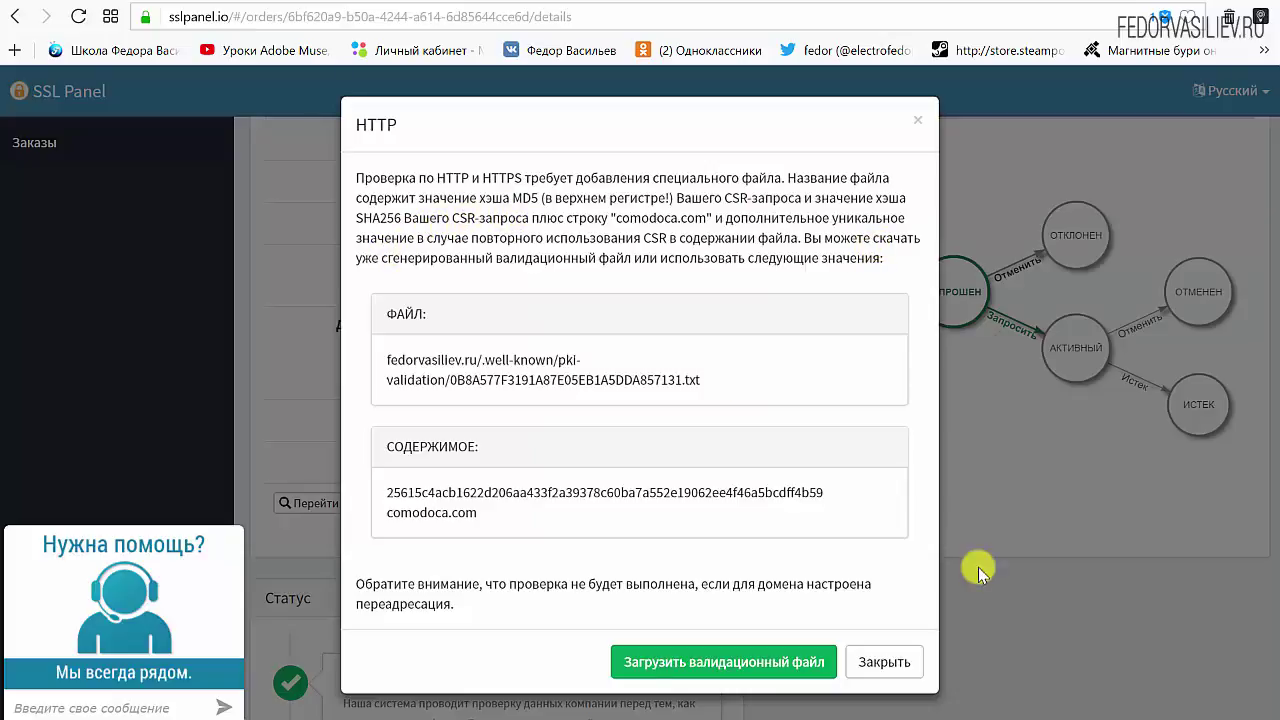
drag(710, 258, 569, 197)
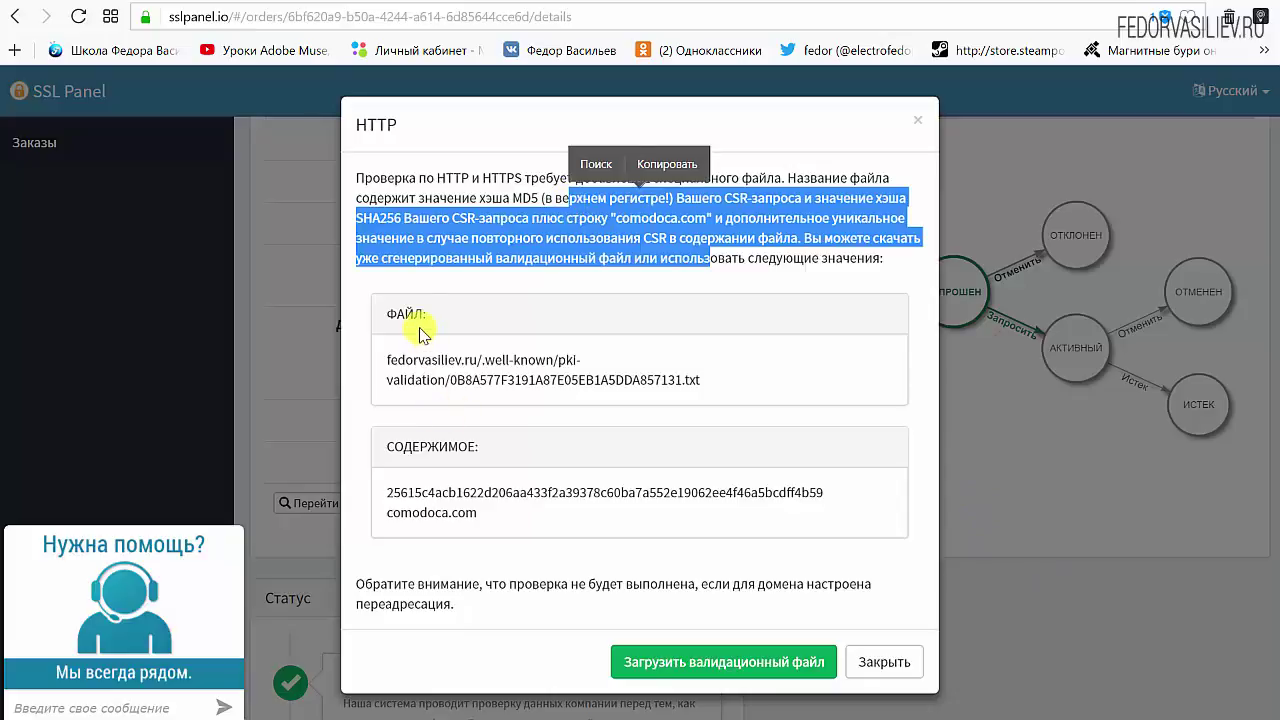
drag(432, 316, 386, 317)
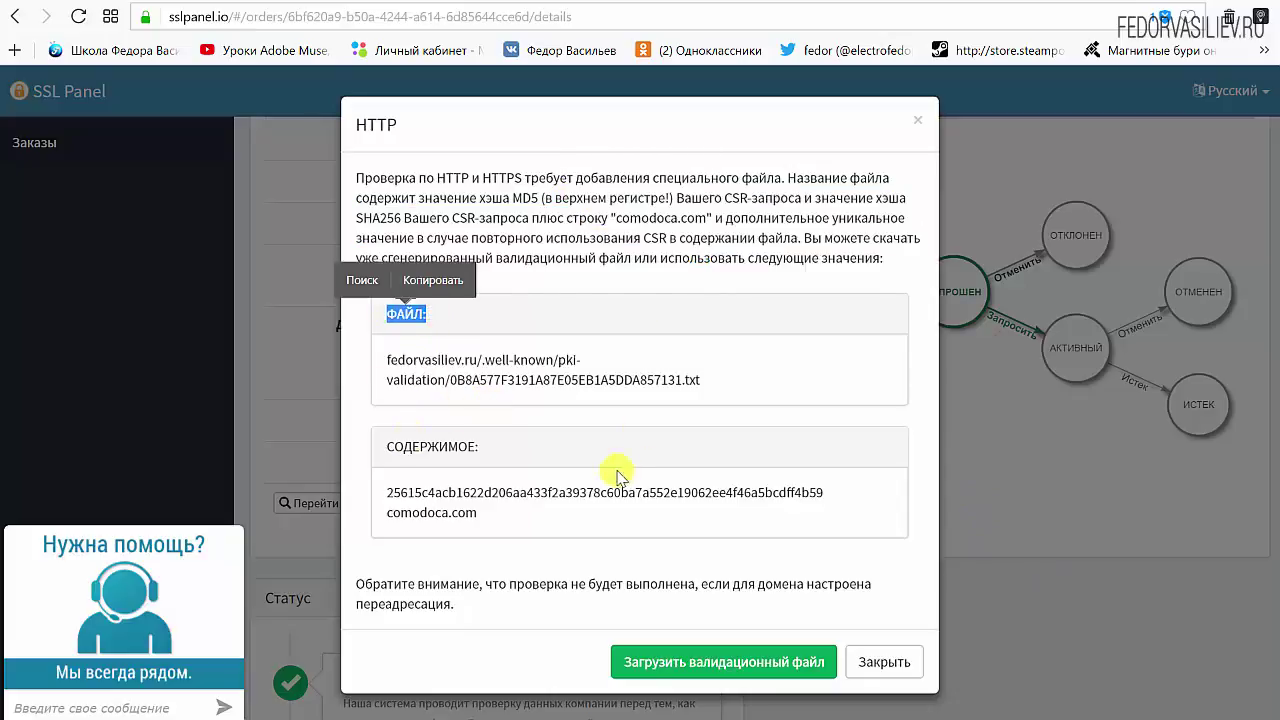
drag(480, 447, 428, 446)
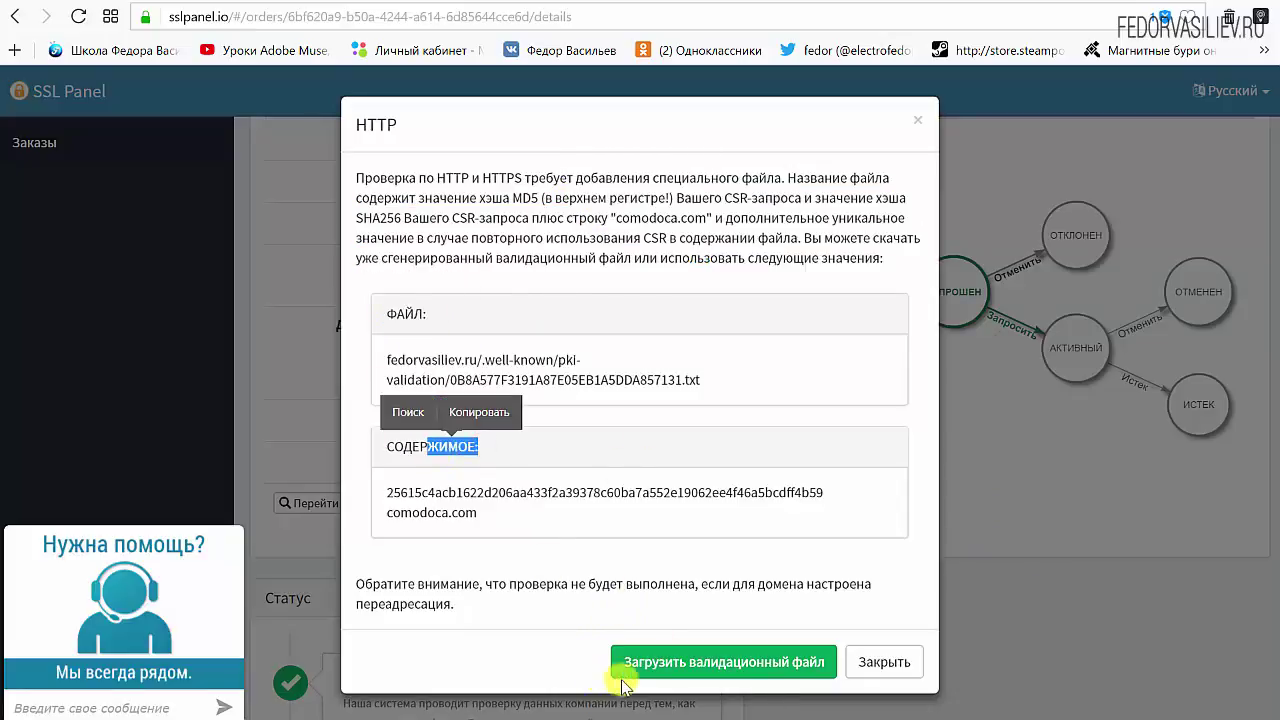
- Download the validation file 0B8A577F3191A87E05EB1A5DDA857131.txt and save it in the Видео folder
click(729, 668)
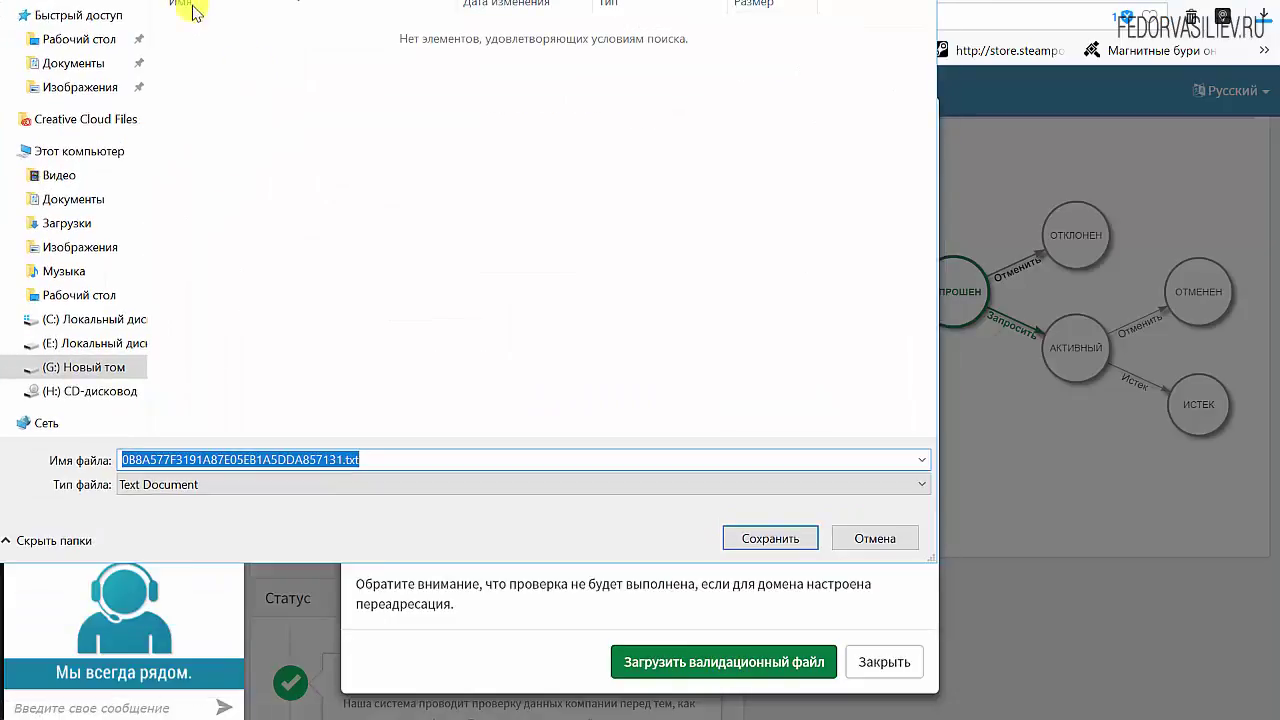
click(92, 175)
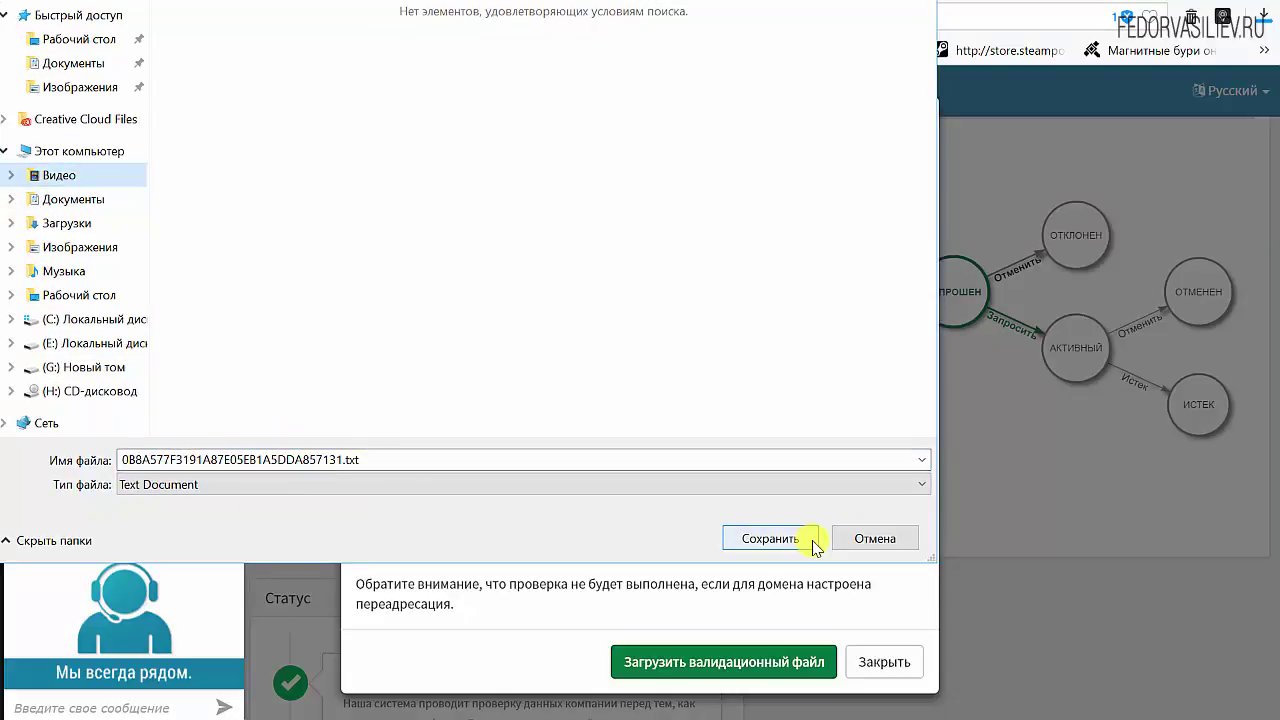
click(750, 538)
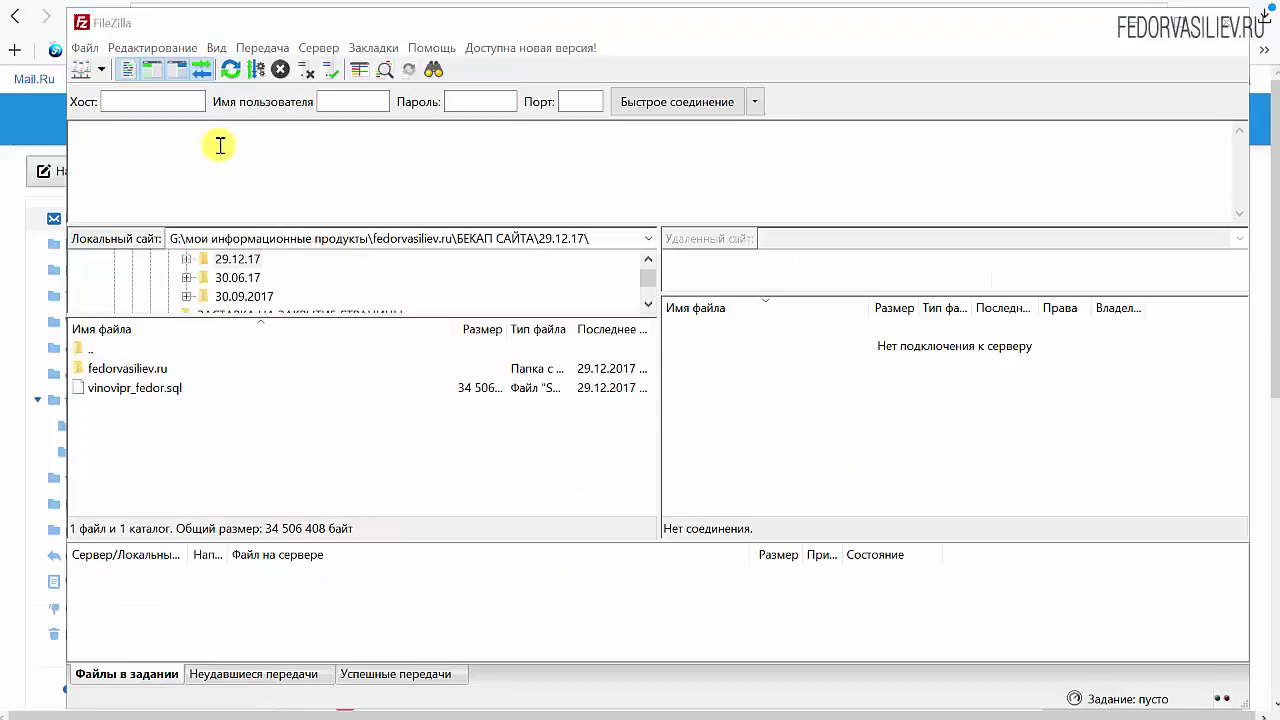
- In FileZilla, connect to the hosting server with the saved quick connection and open its fedorvasiliev.ru folder
click(755, 101)
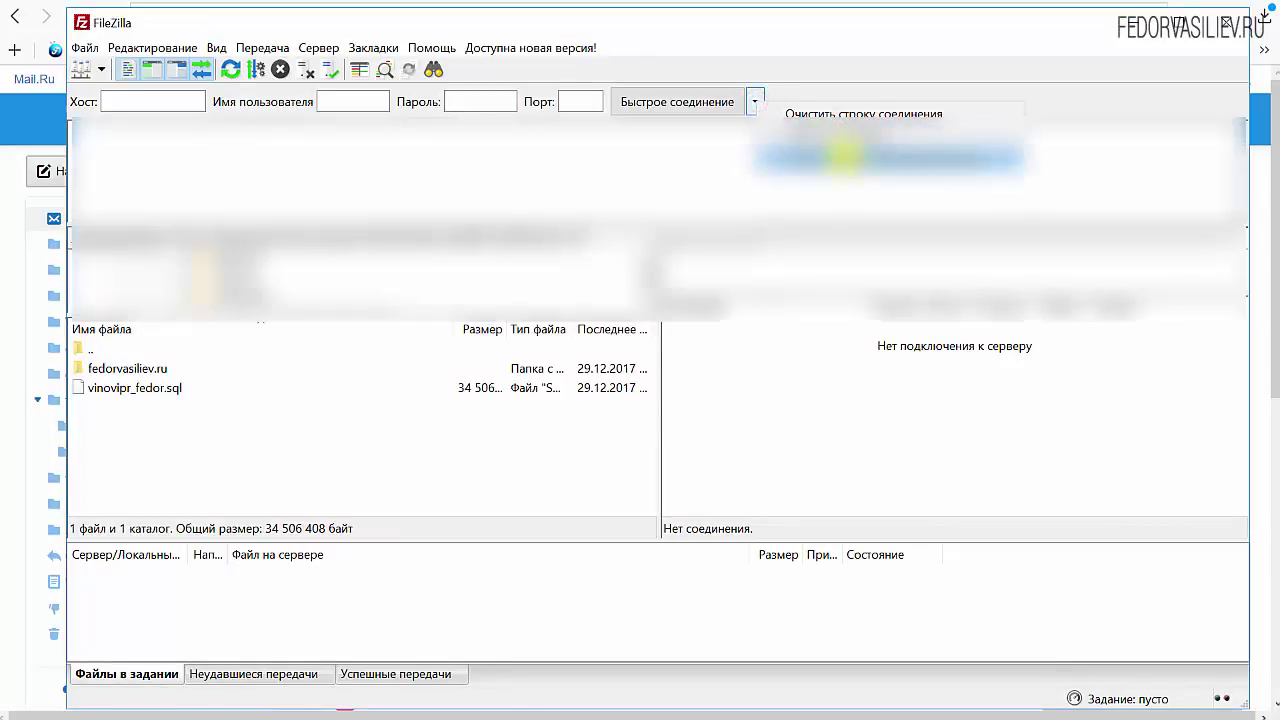
click(845, 155)
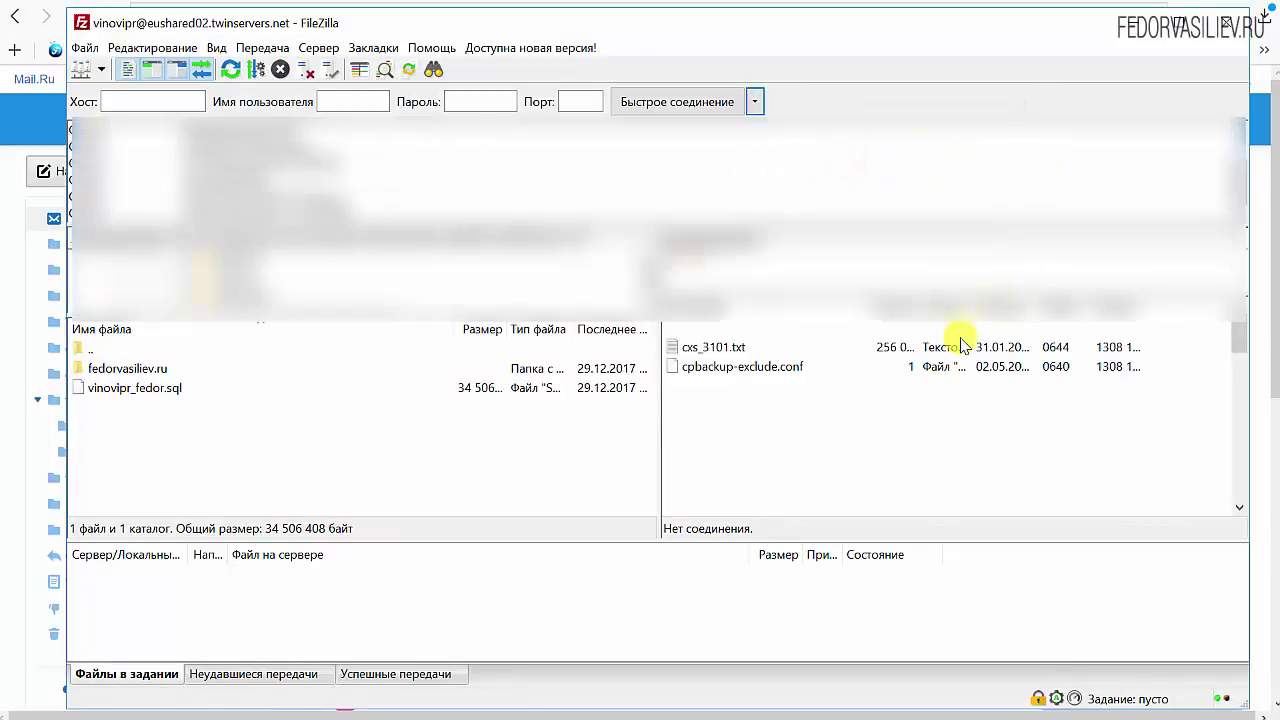
click(728, 445)
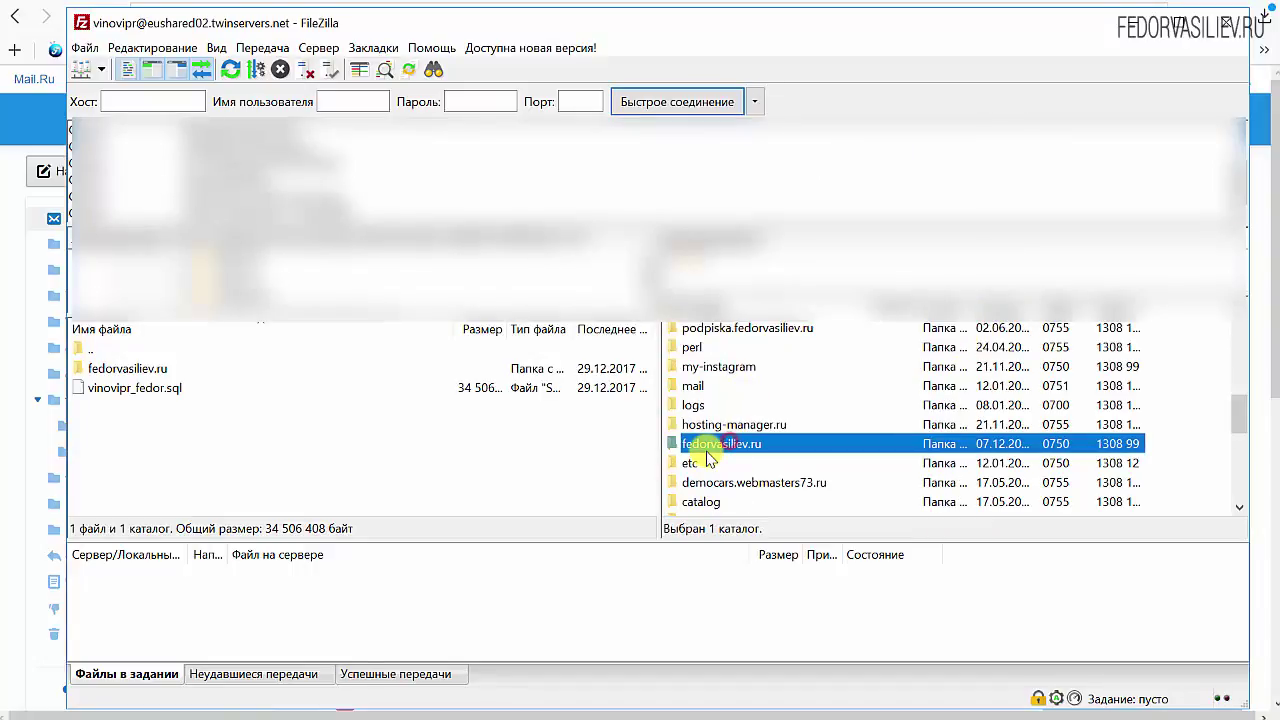
double_click(712, 450)
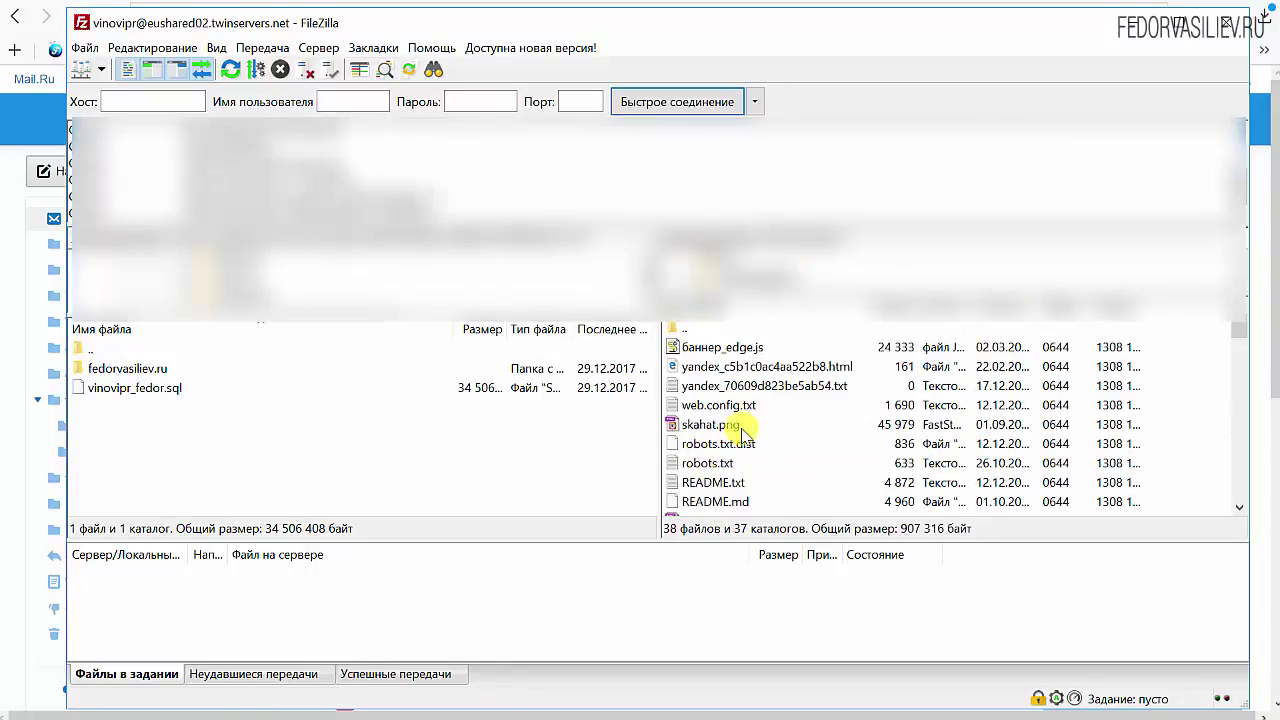
- Upload the downloaded validation file to the site's fedorvasiliev.ru folder on the server
scroll(742, 432, down, 3)
scroll(742, 432, down, 2)
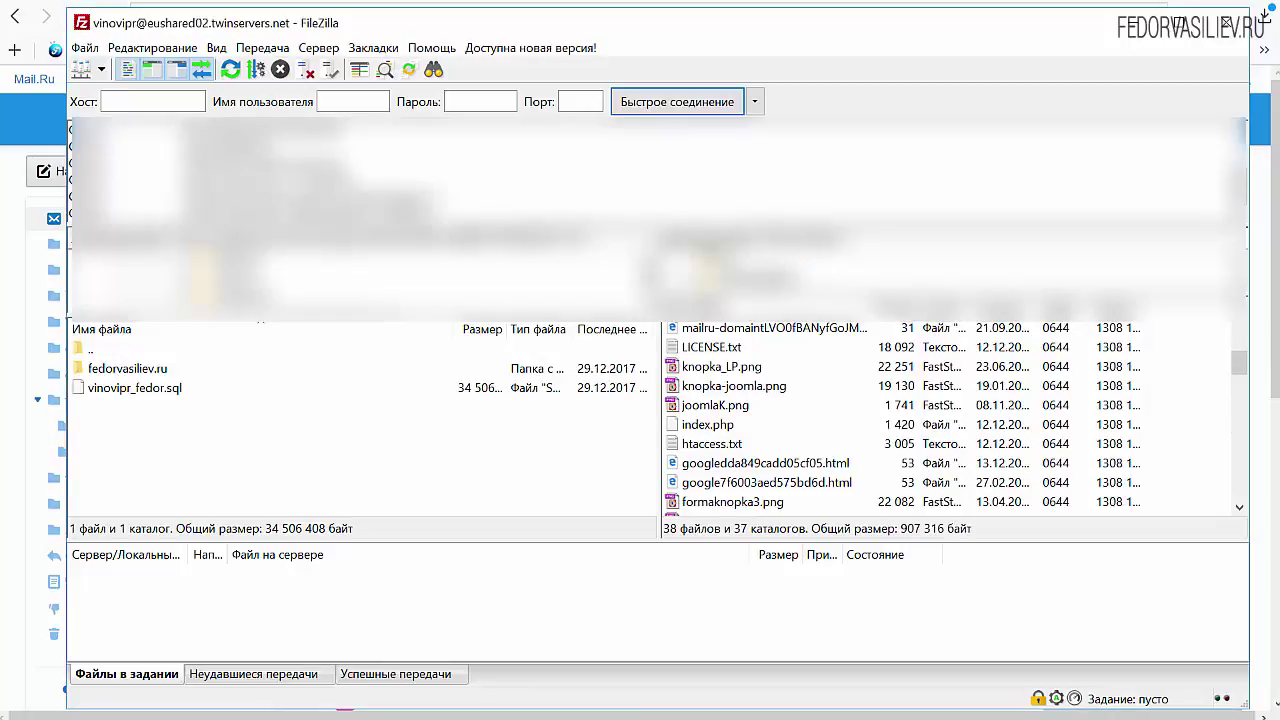
drag(633, 715, 800, 440)
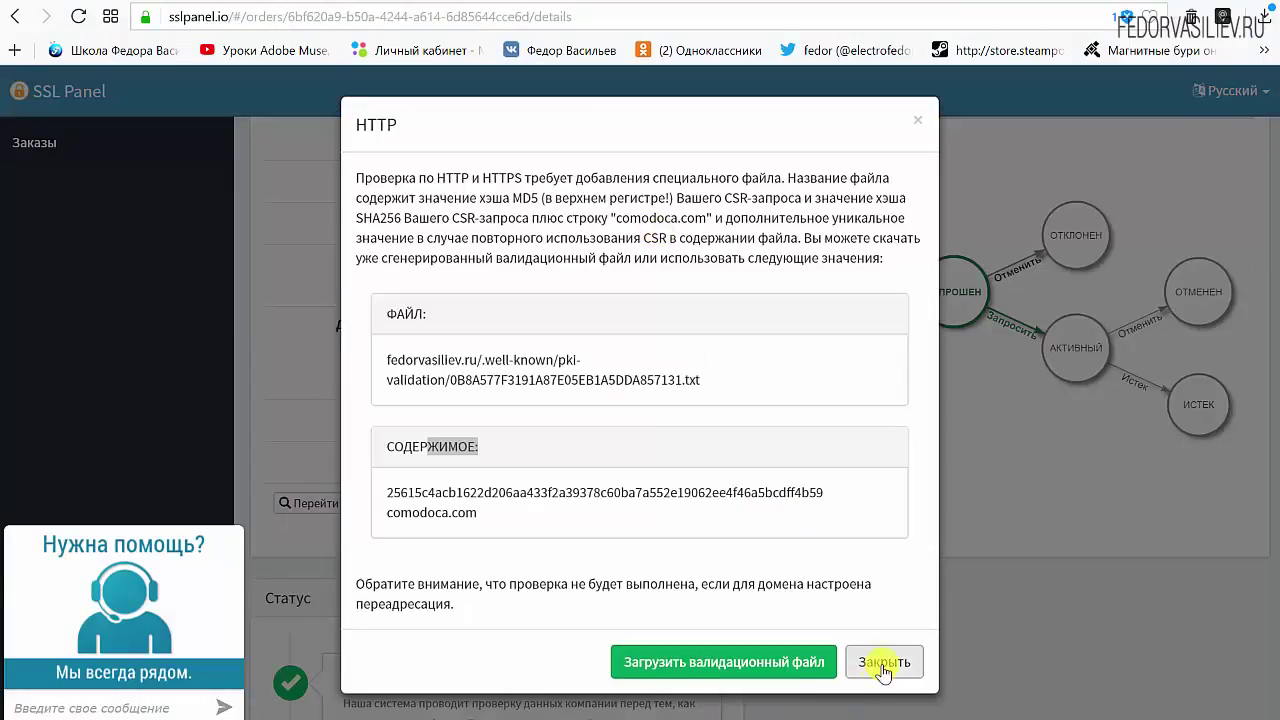
- Back in the SSL Panel, close the HTTP instructions and run the panel's HTTP(s) check of the order
click(882, 665)
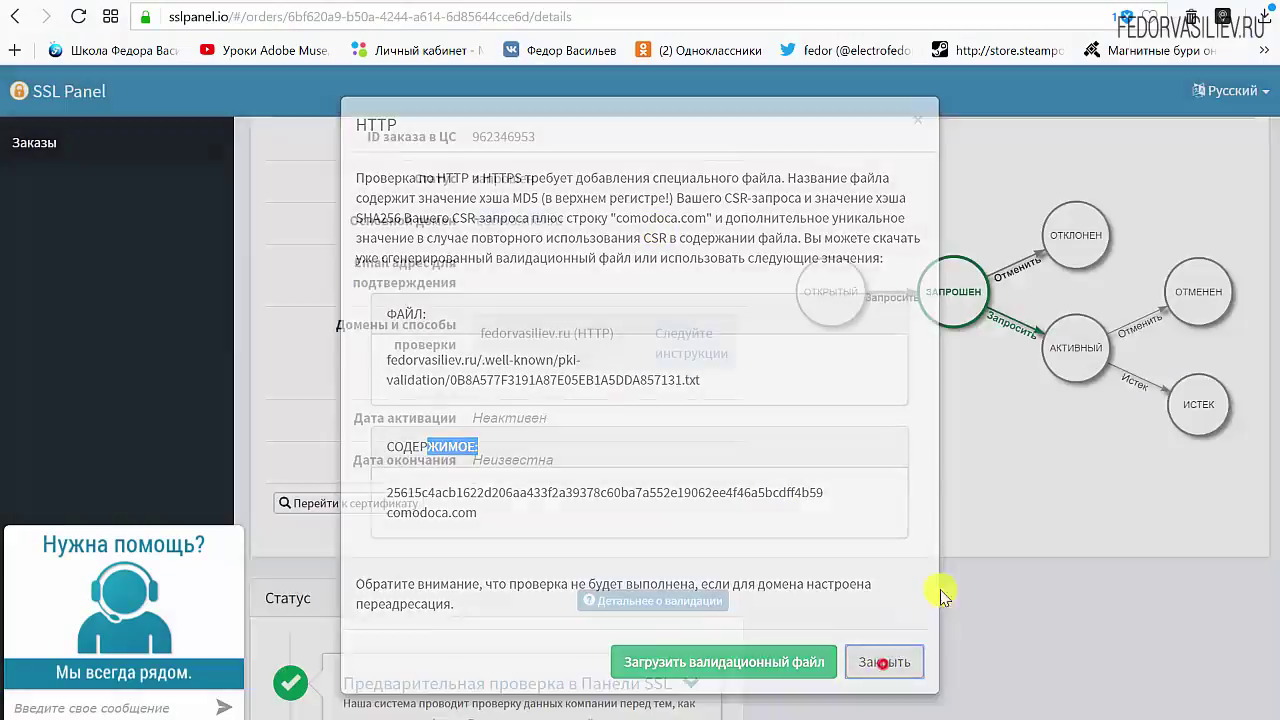
scroll(677, 406, up, 1)
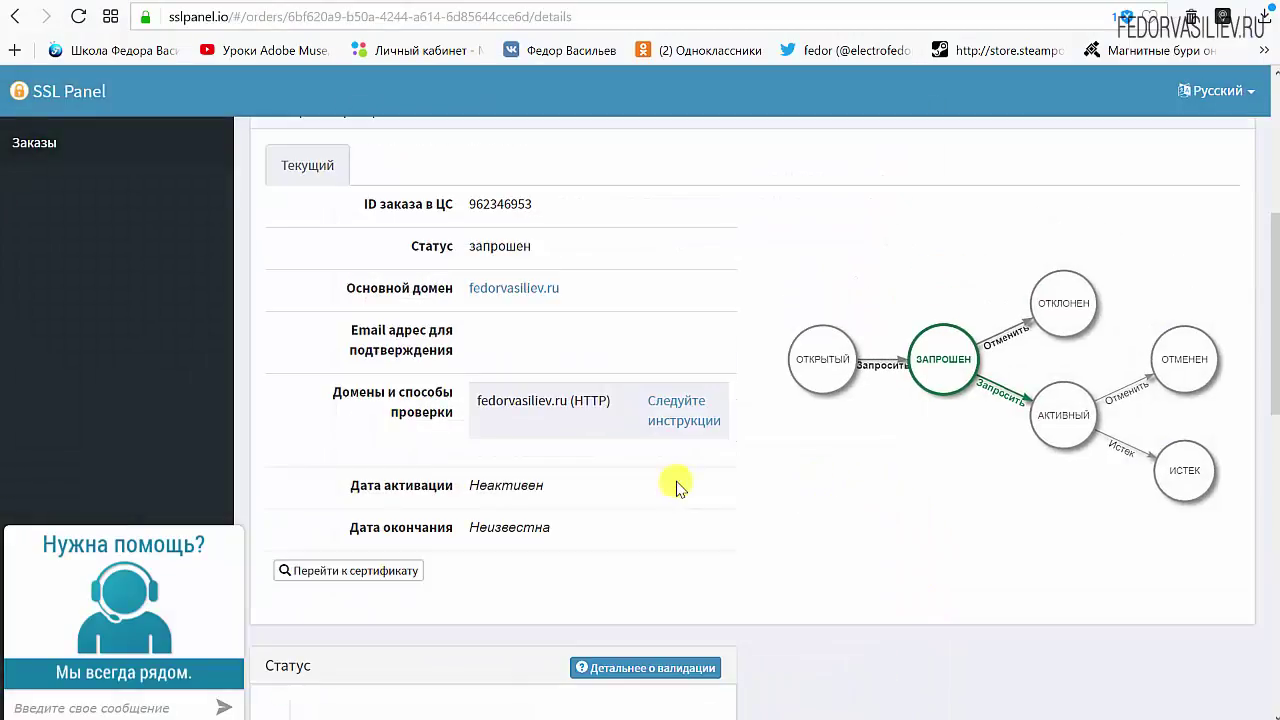
scroll(757, 426, down, 7)
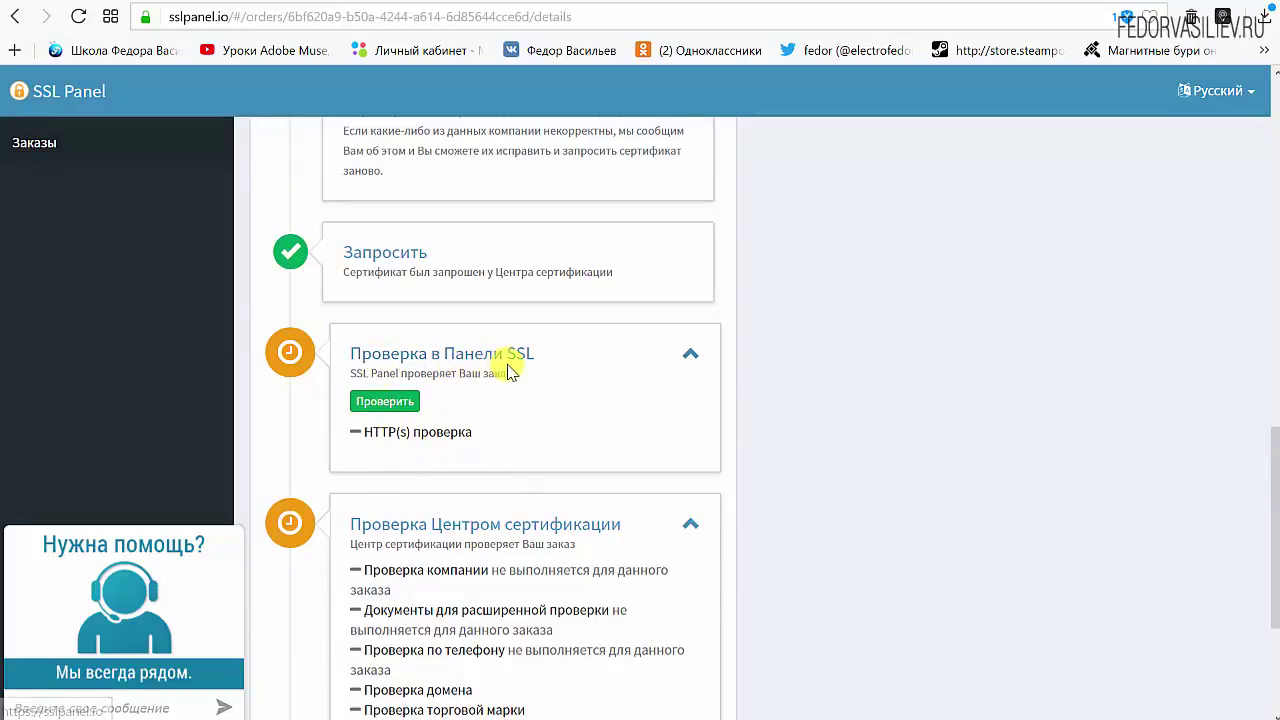
click(385, 408)
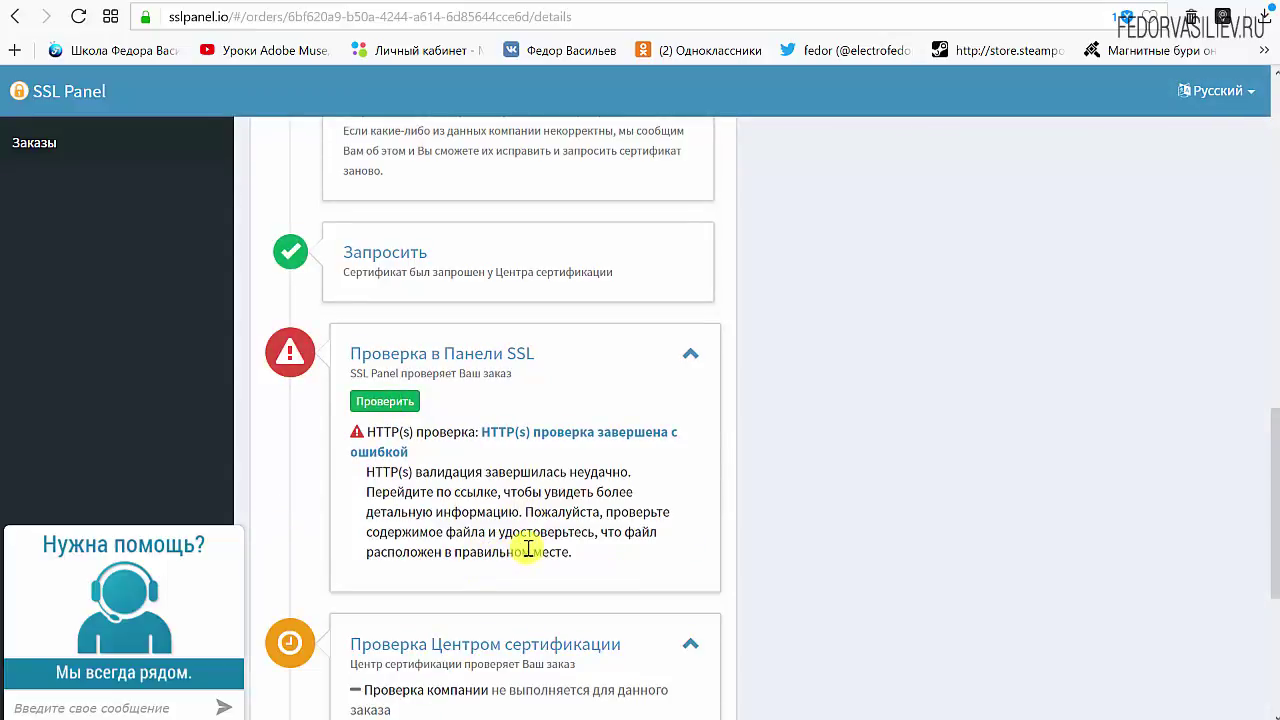
- Open the HTTP(s) check details and examine the .well-known/pki-validation path and file name expected for each domain address
click(560, 436)
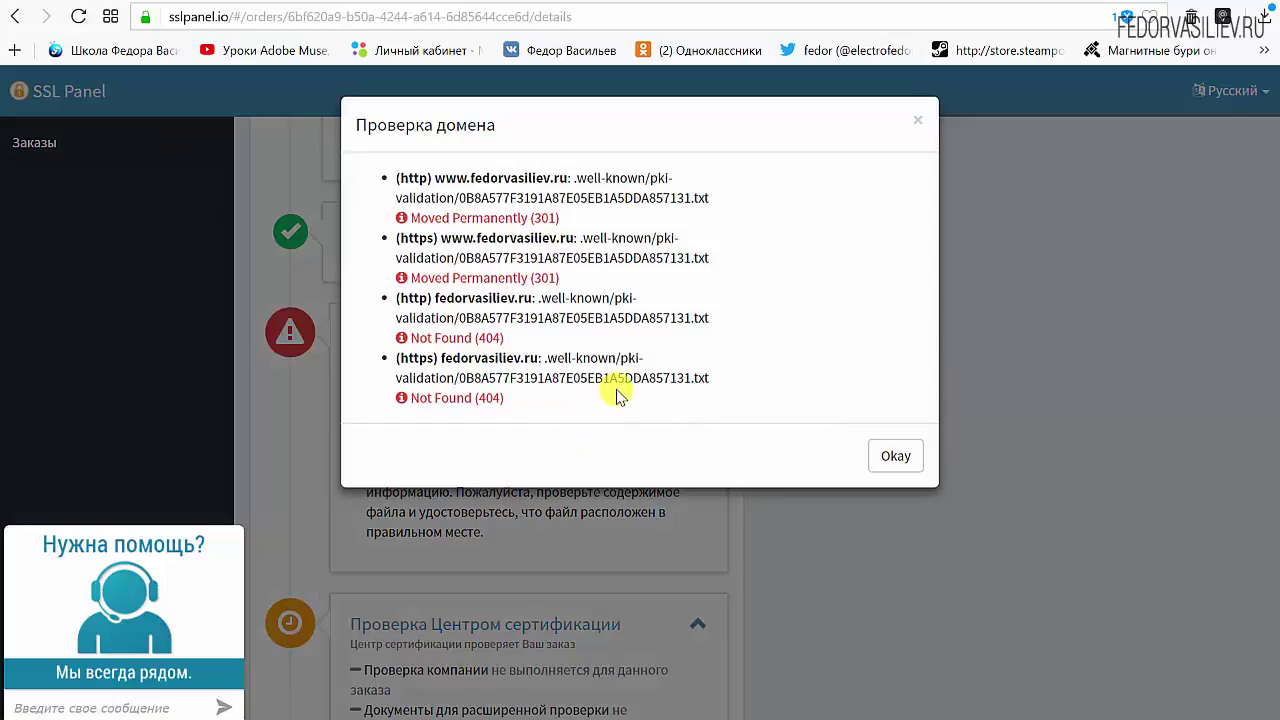
key(Escape)
scroll(384, 316, down, 2)
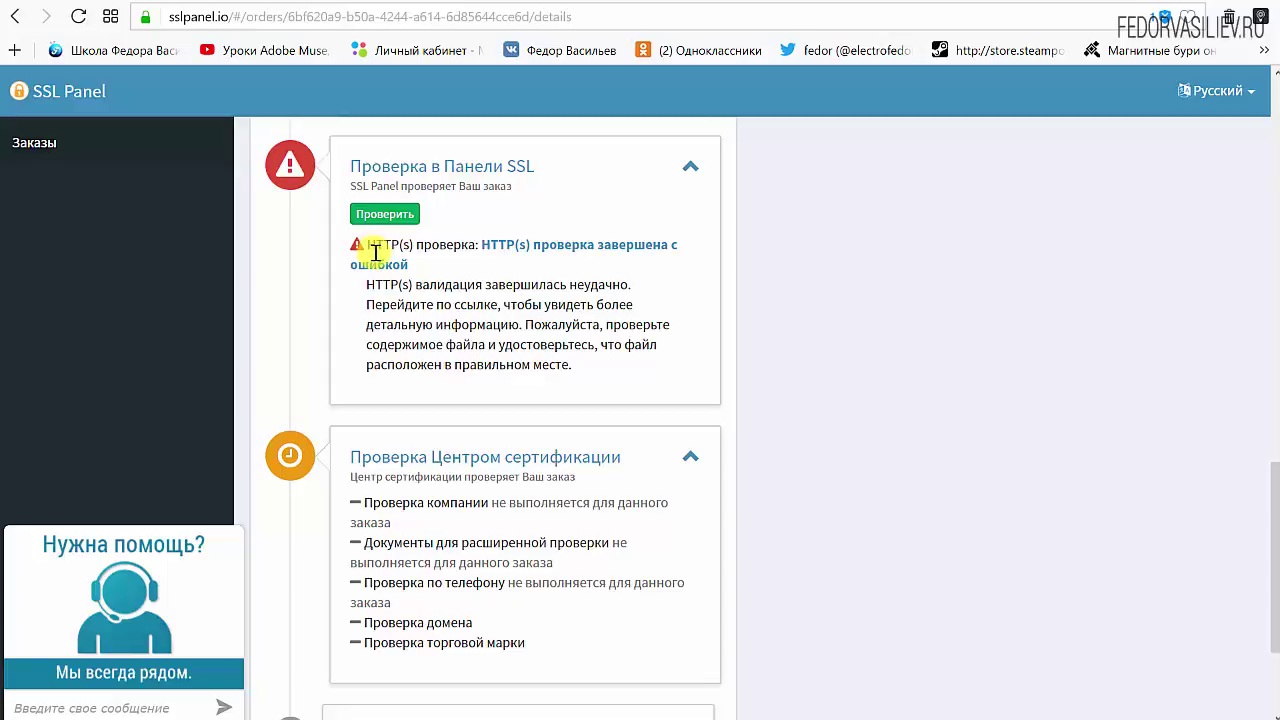
click(504, 243)
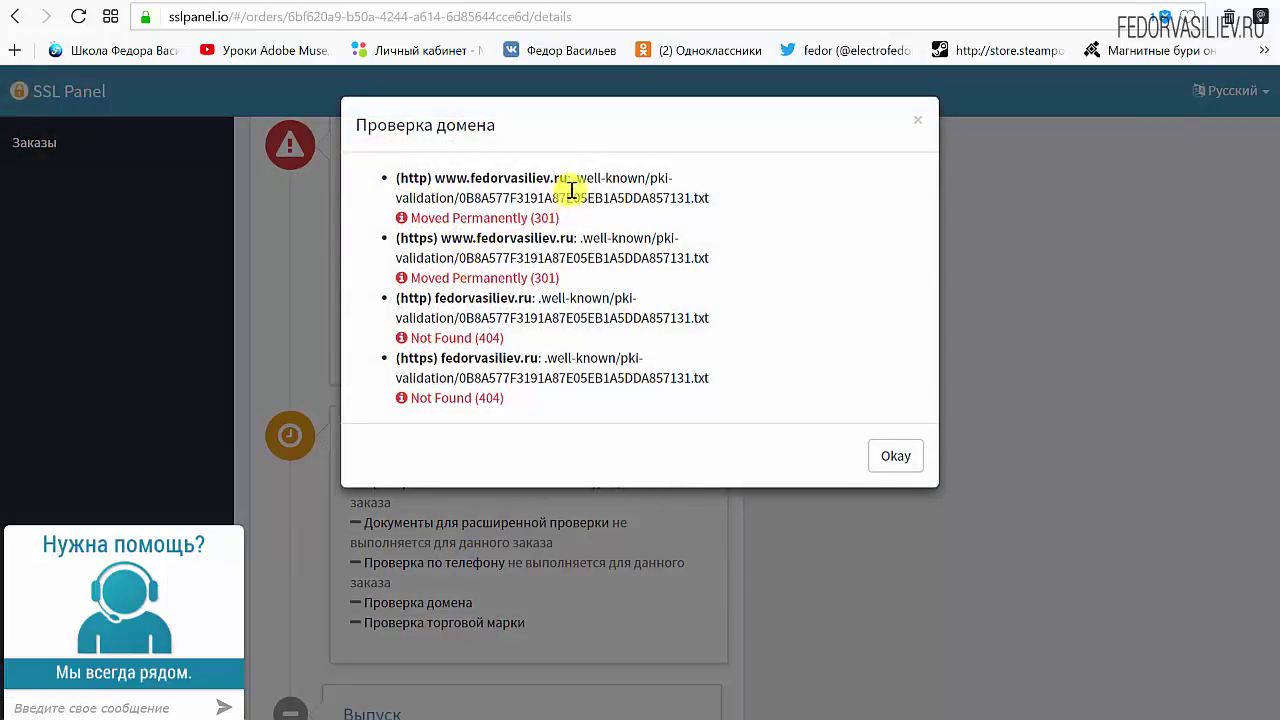
drag(572, 190, 646, 178)
click(630, 185)
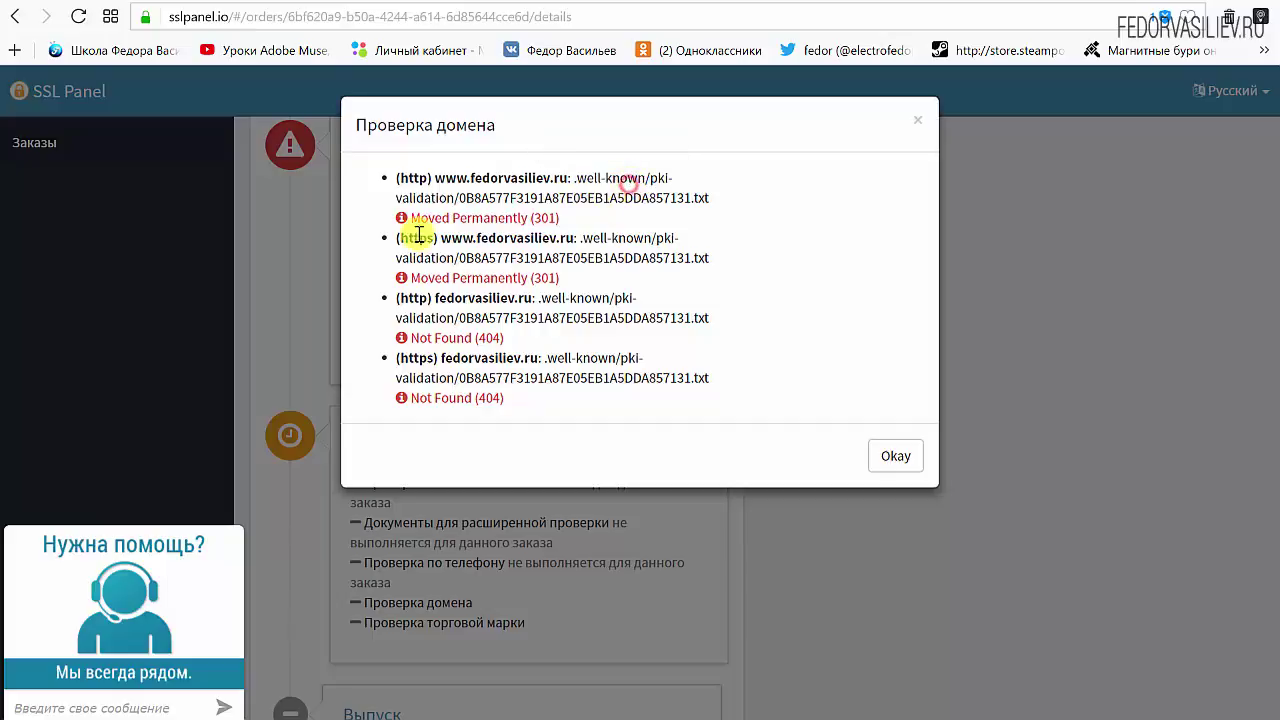
drag(455, 197, 655, 173)
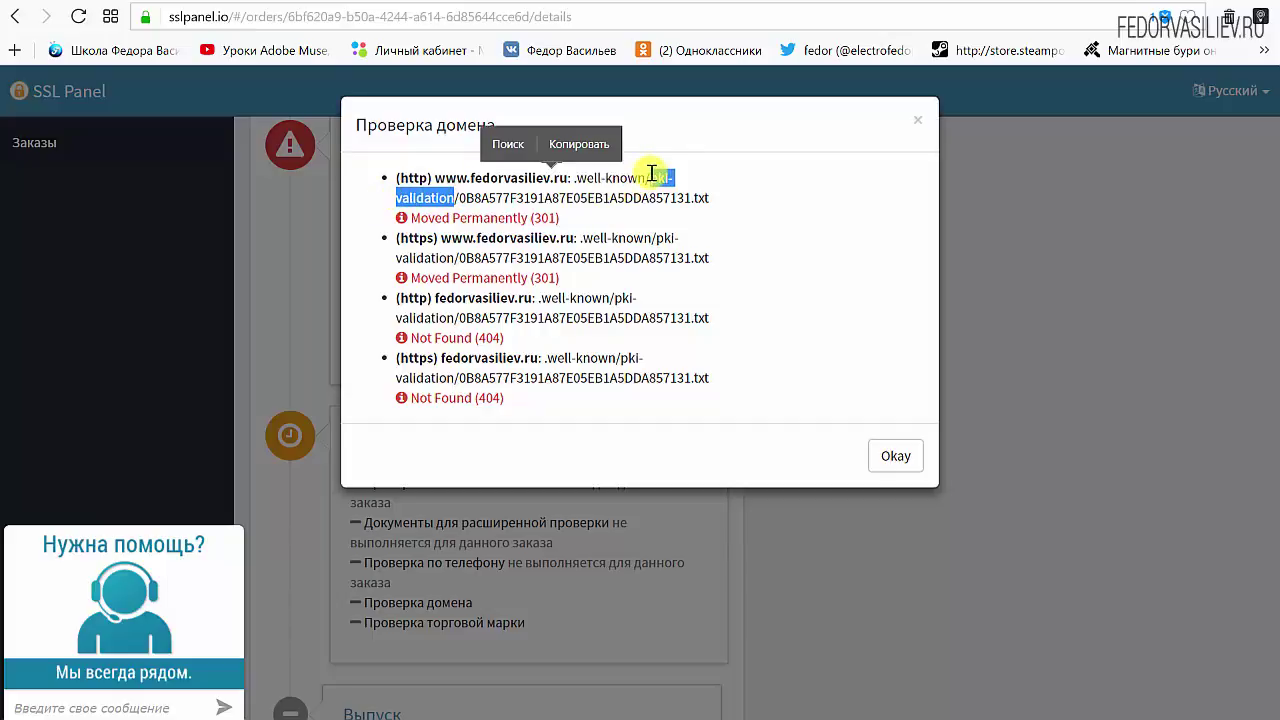
click(709, 198)
drag(709, 198, 457, 198)
- Switch to FileZilla and open the .well-known/pki-validation folder inside fedorvasiliev.ru to inspect the validation file
click(398, 716)
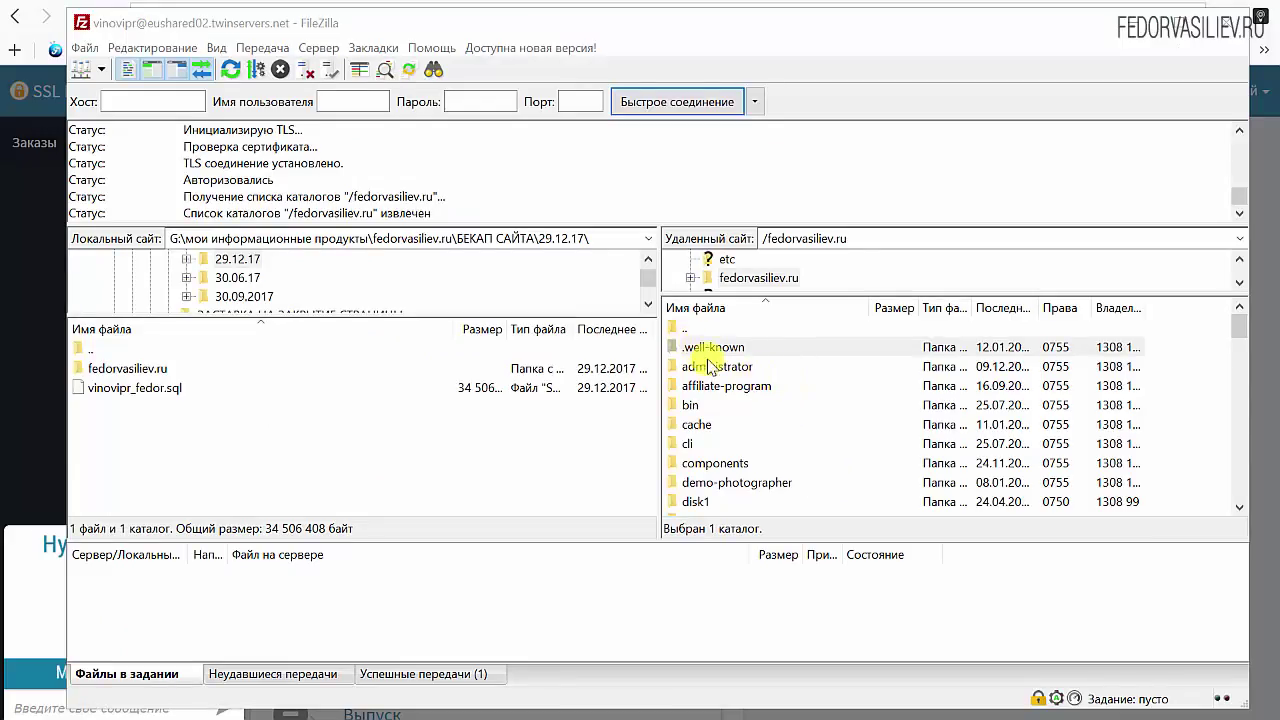
double_click(725, 347)
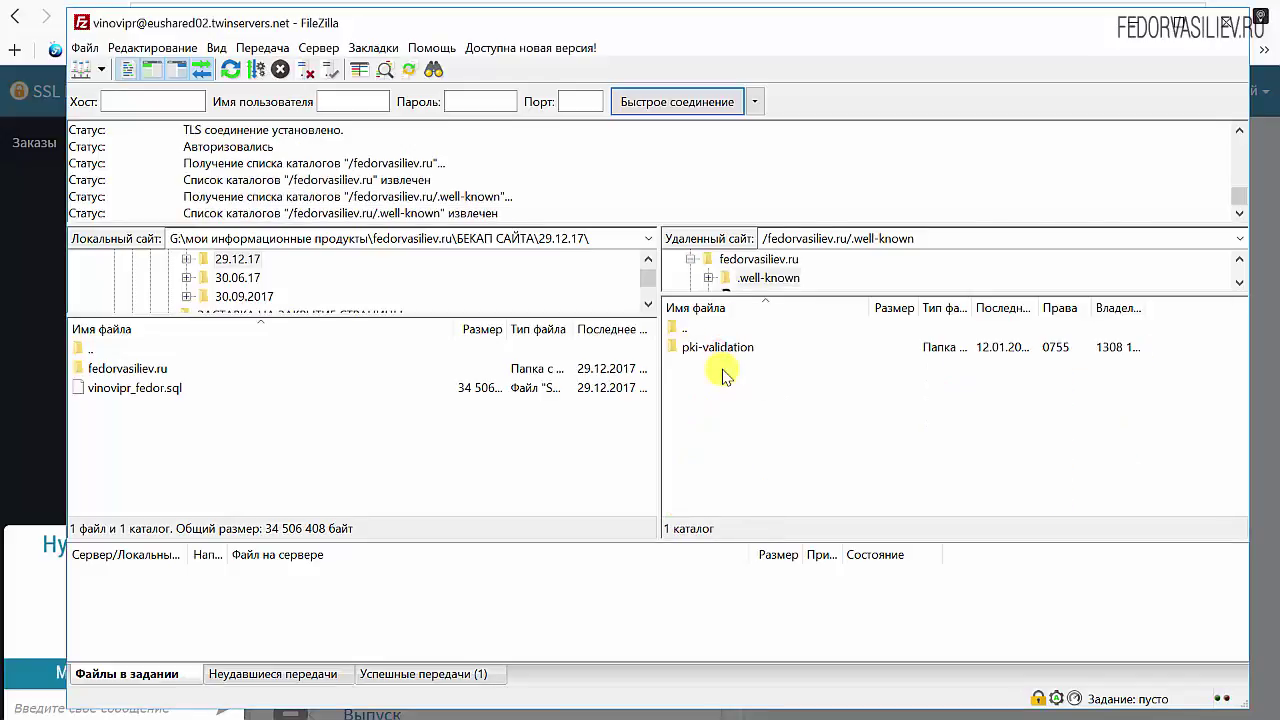
click(714, 352)
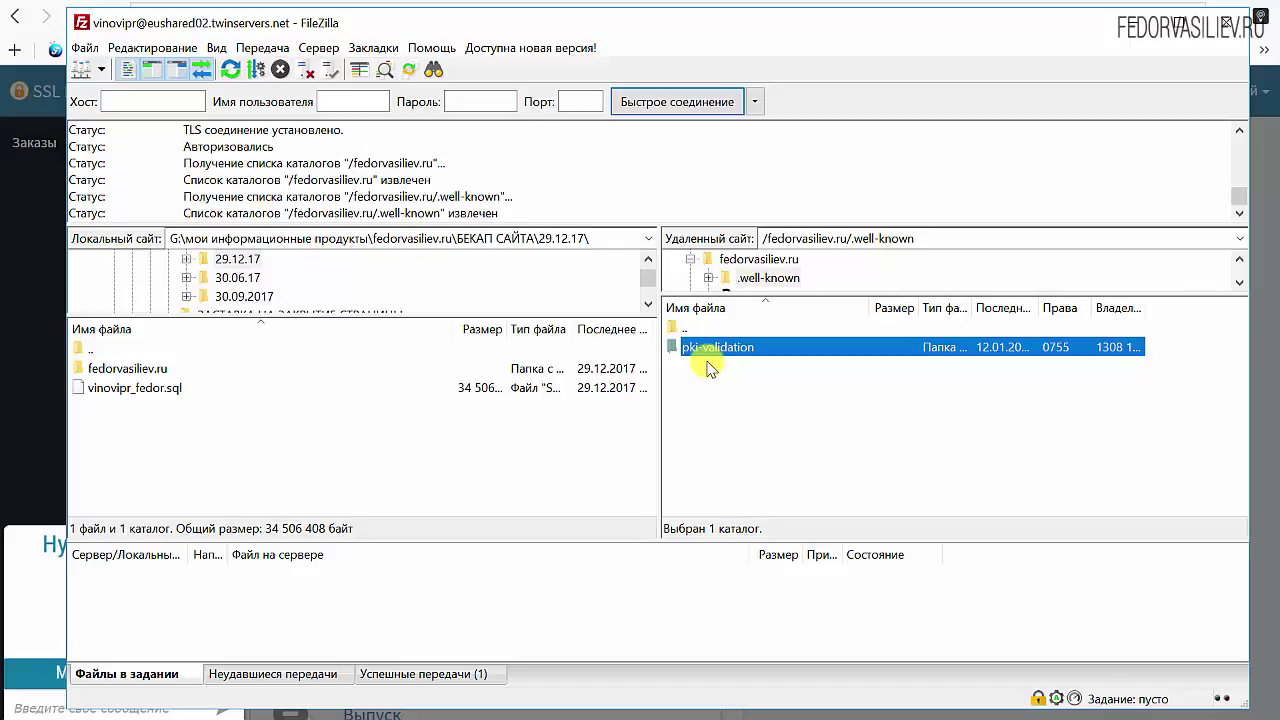
double_click(714, 352)
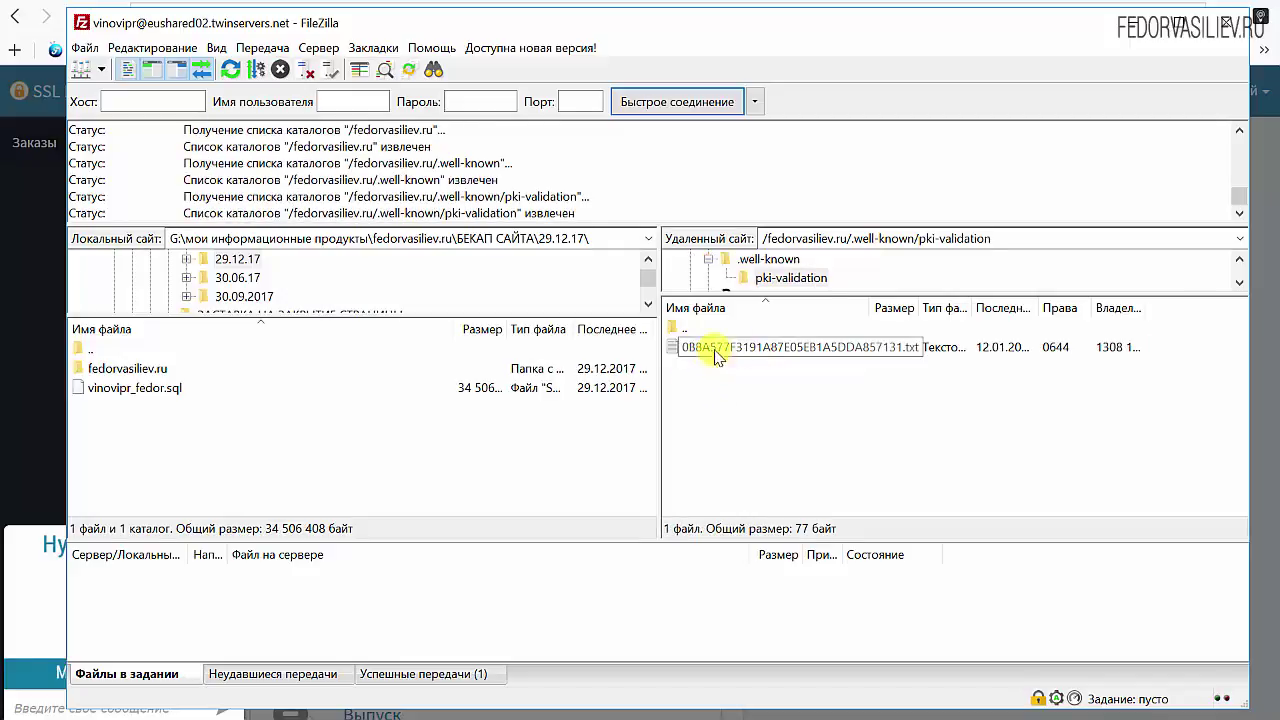
- Return to the SSL Panel, close the domain check details and rerun the panel's check of the order
click(1129, 22)
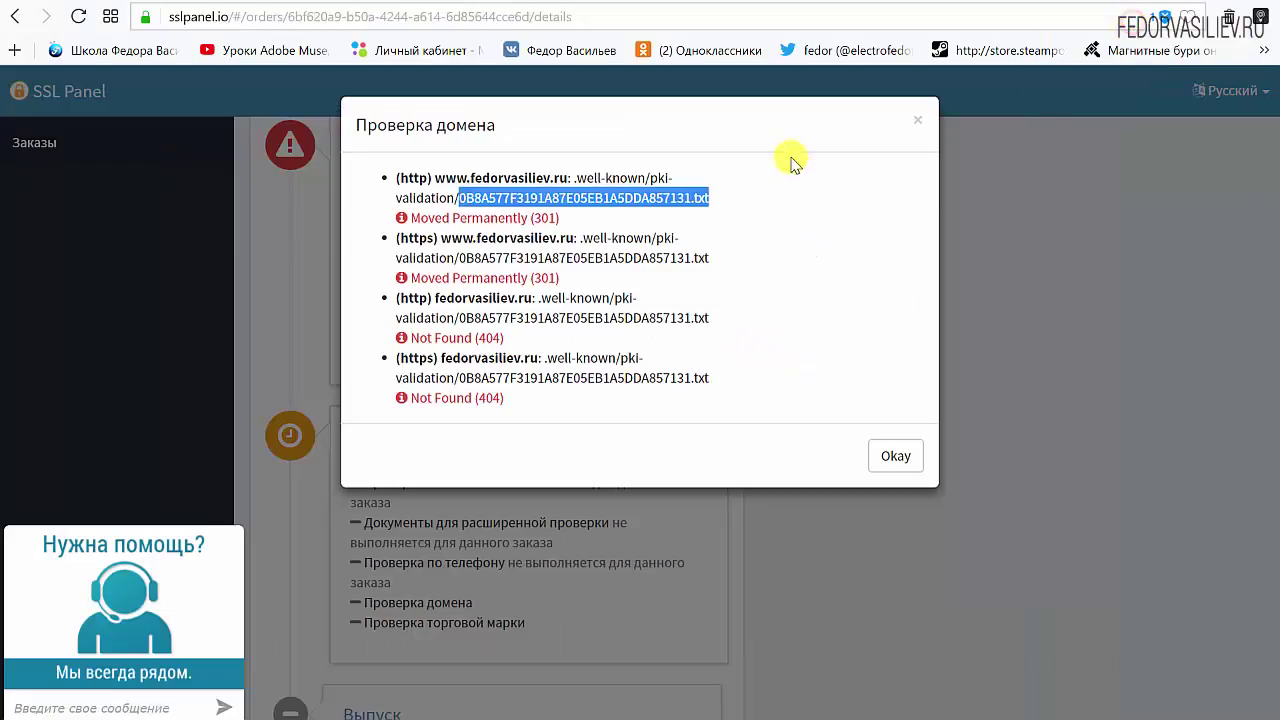
click(913, 131)
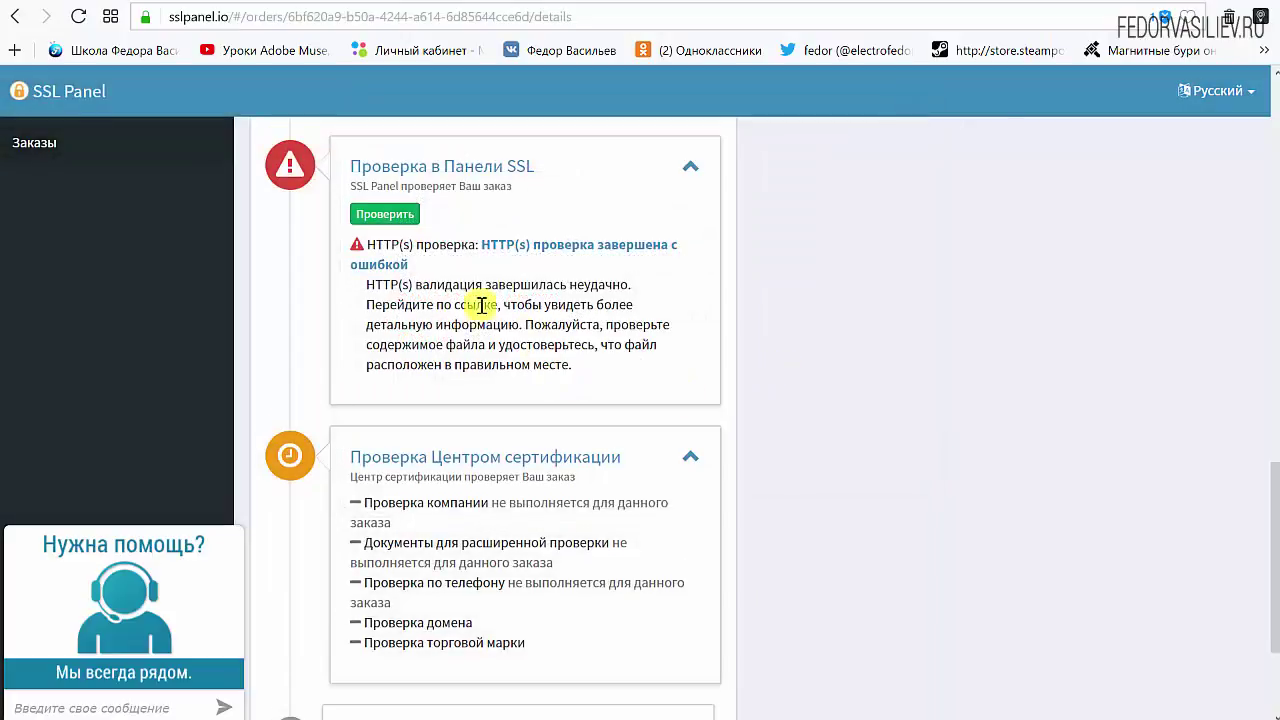
click(394, 220)
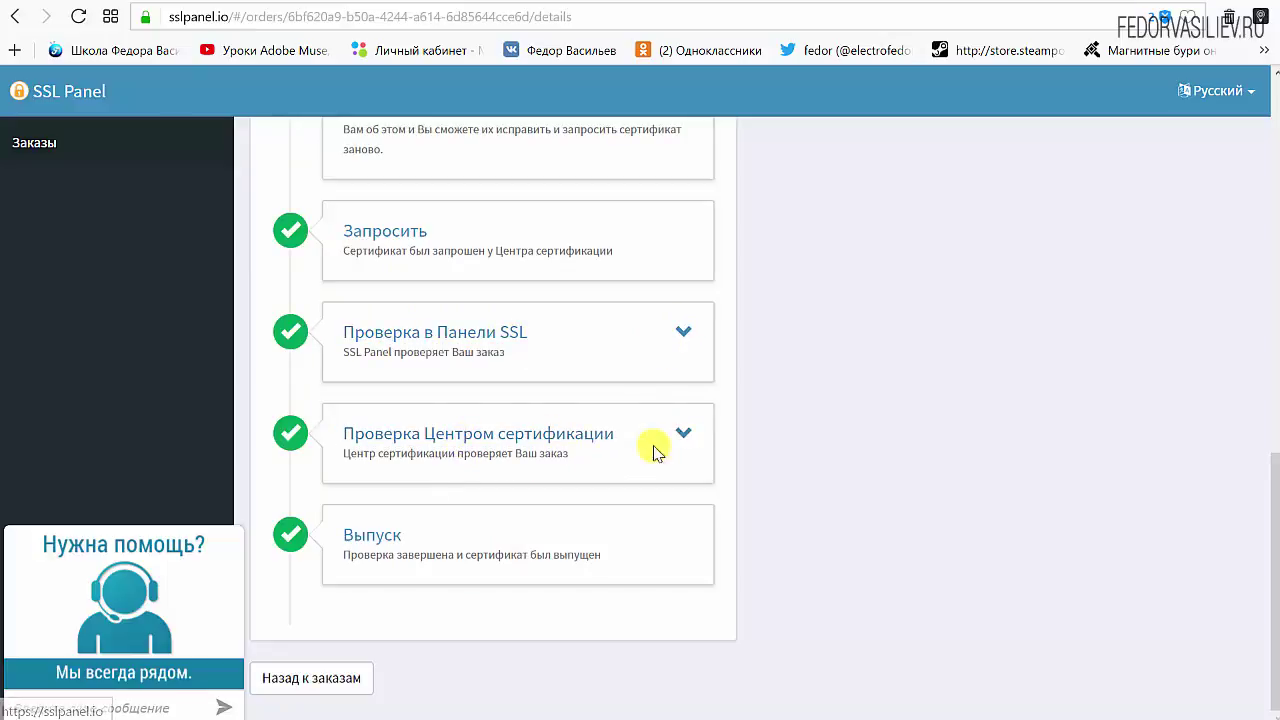
- Expand the certification authority check of the order and review its items and the issue stage
click(690, 433)
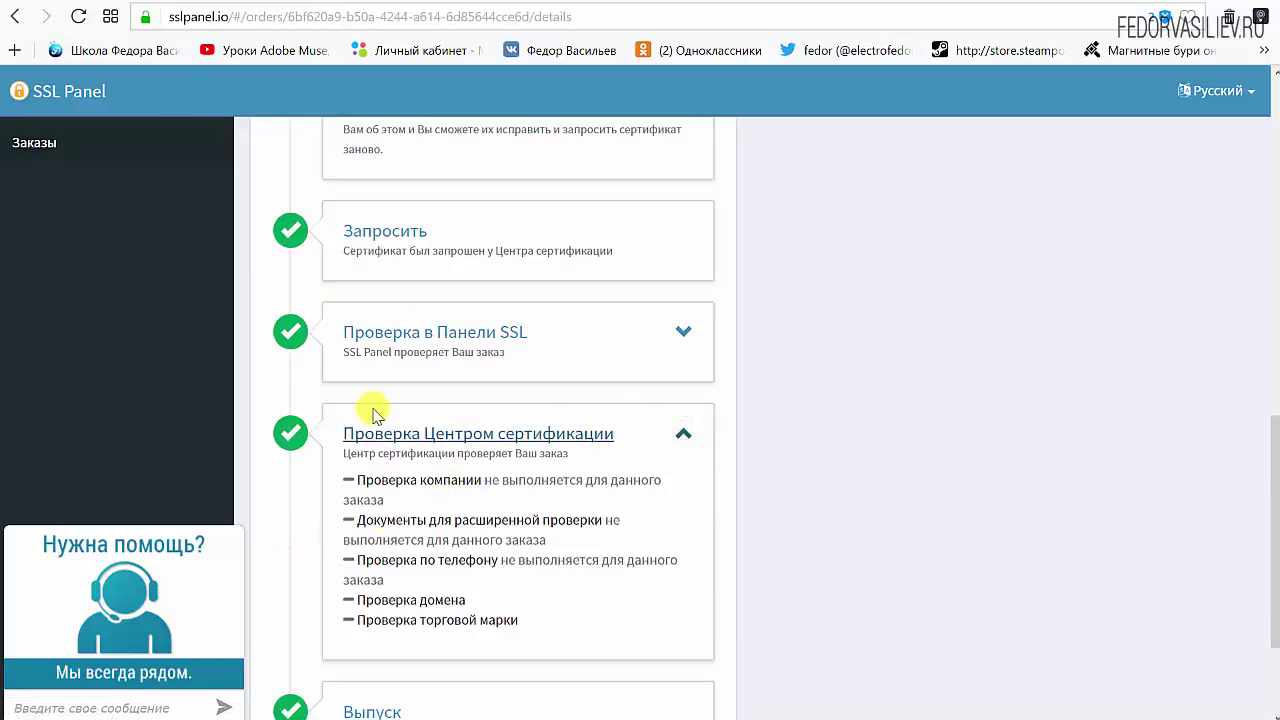
scroll(580, 455, down, 1)
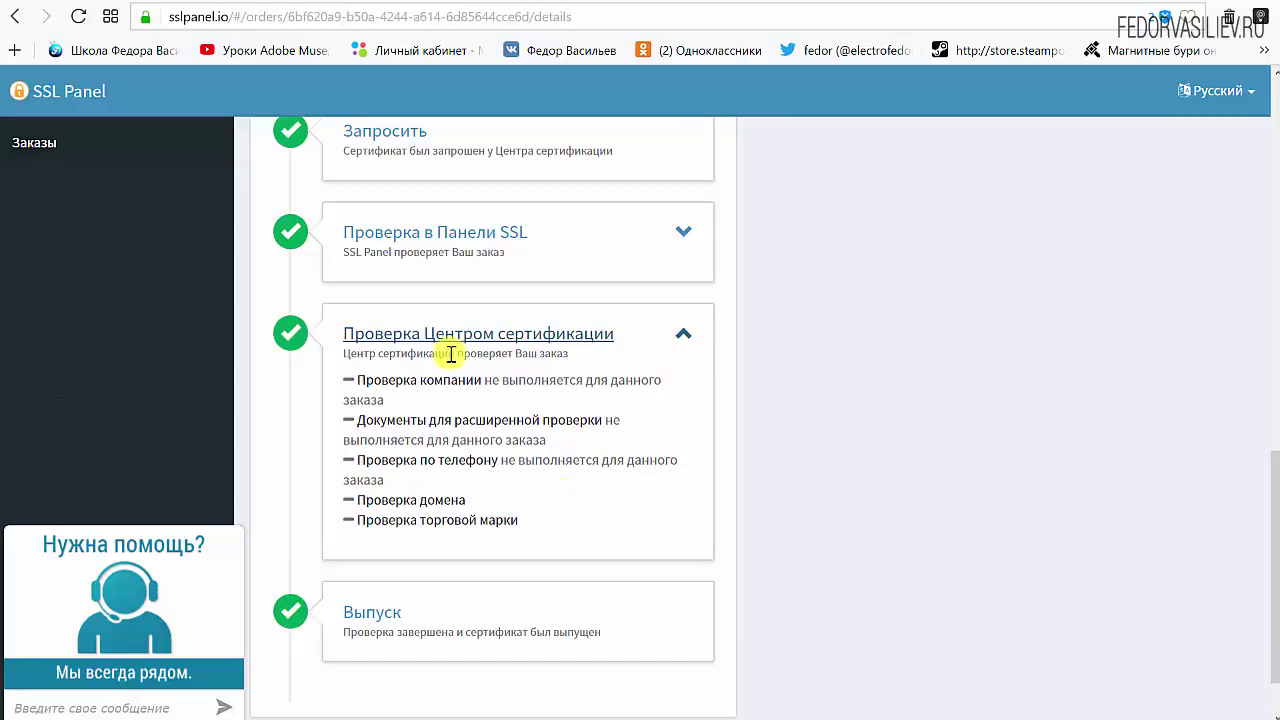
scroll(411, 366, down, 1)
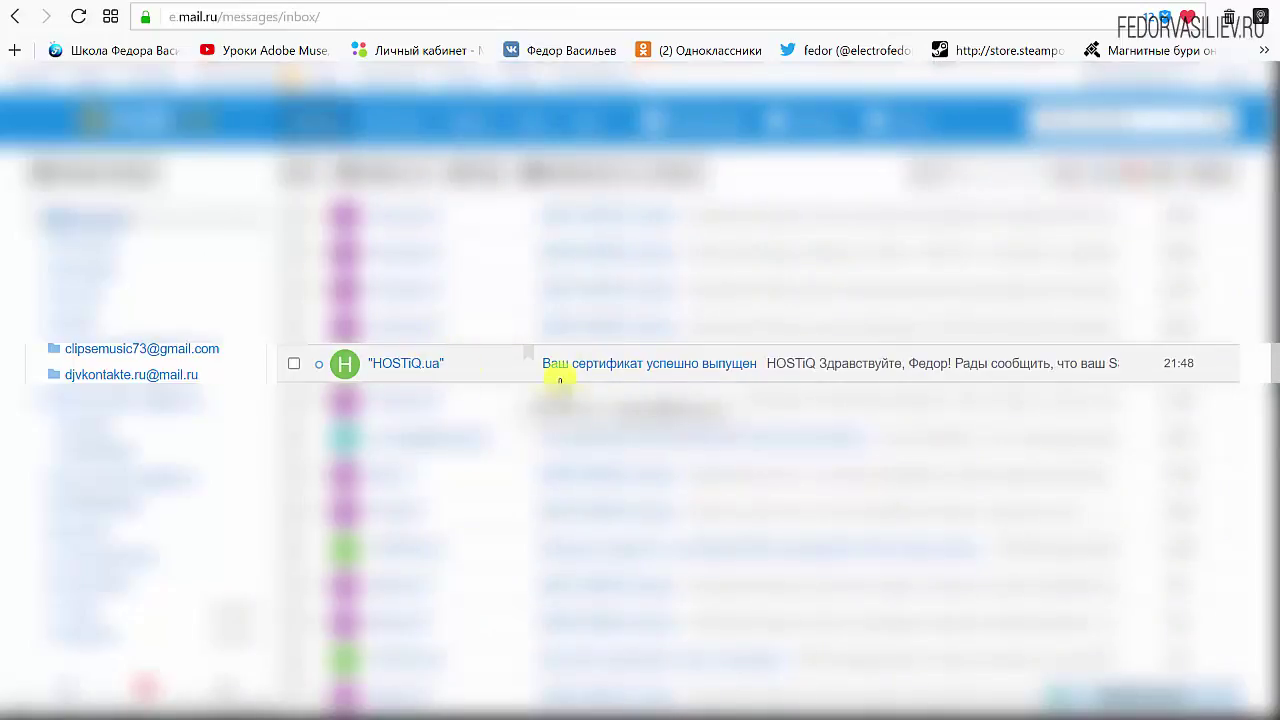
- Open the HOSTiQ.ua e-mail about the issued certificate and go back to the start of the order details in the SSL Panel
click(611, 368)
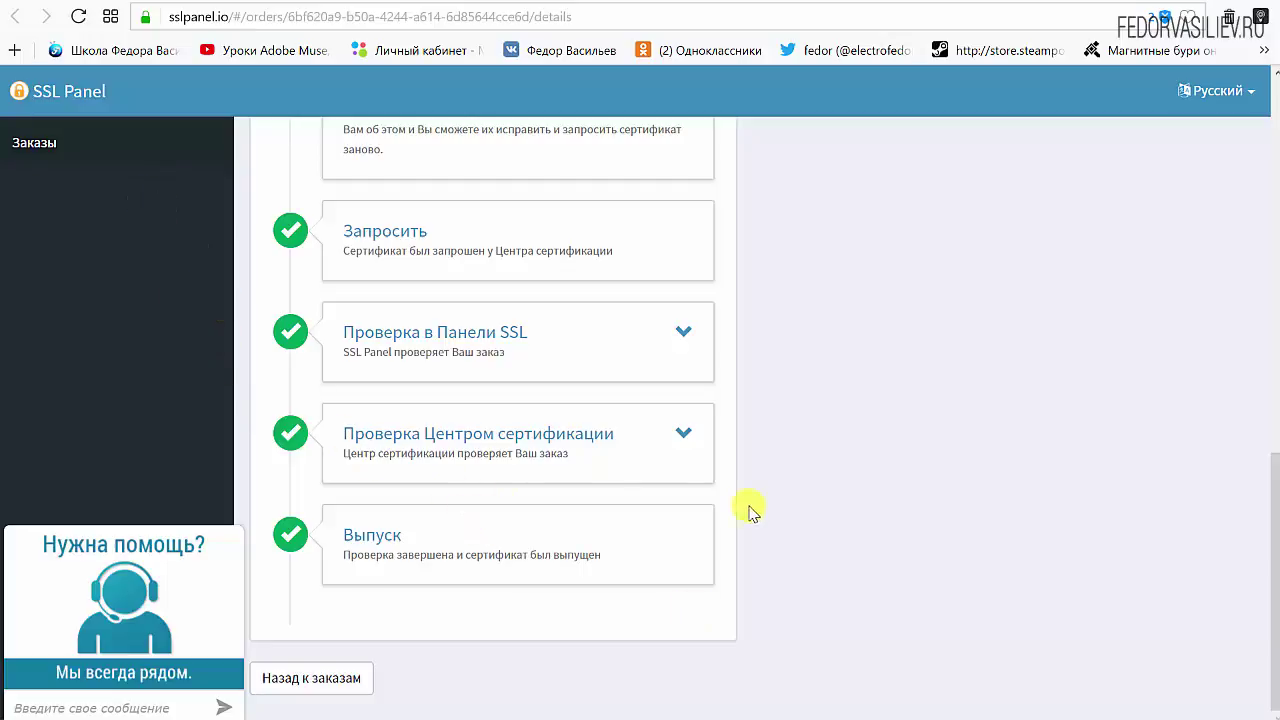
scroll(943, 525, up, 15)
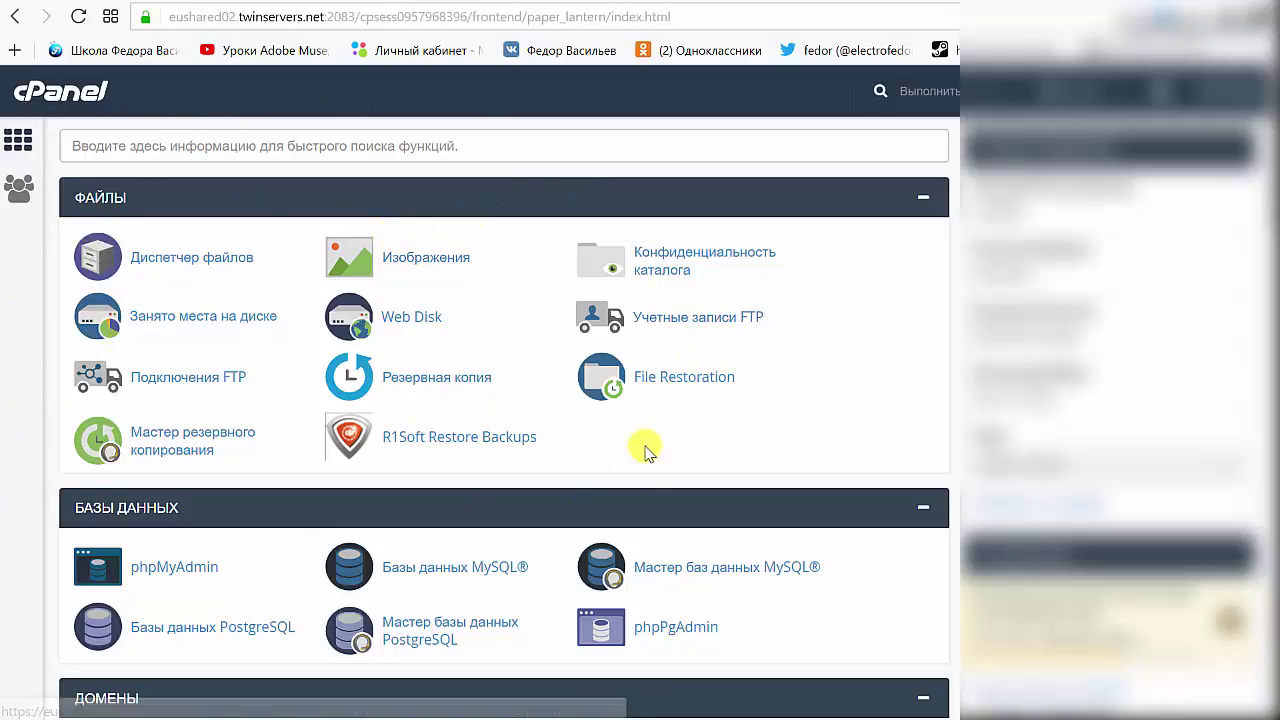
- Switch to cPanel, open SSL site management under SSL/TLS and check the expiry notice of fedorvasiliev.ru's installed certificate
scroll(665, 345, down, 5)
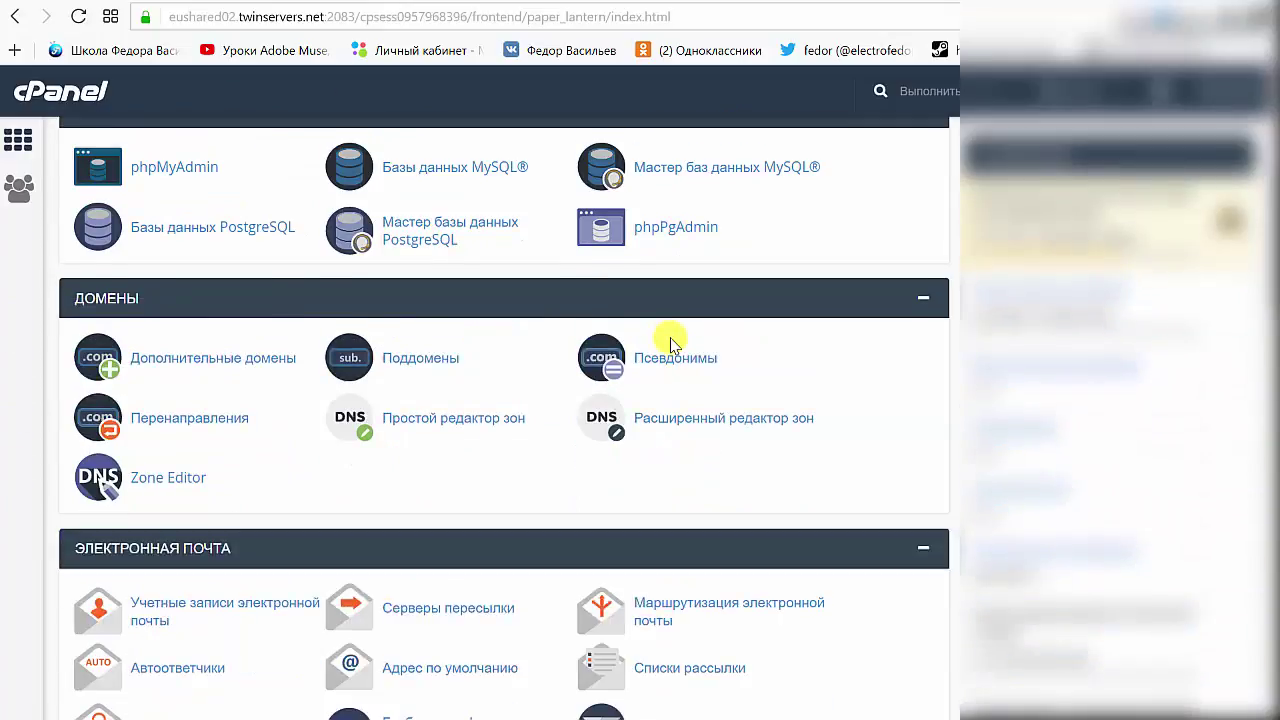
scroll(656, 360, down, 8)
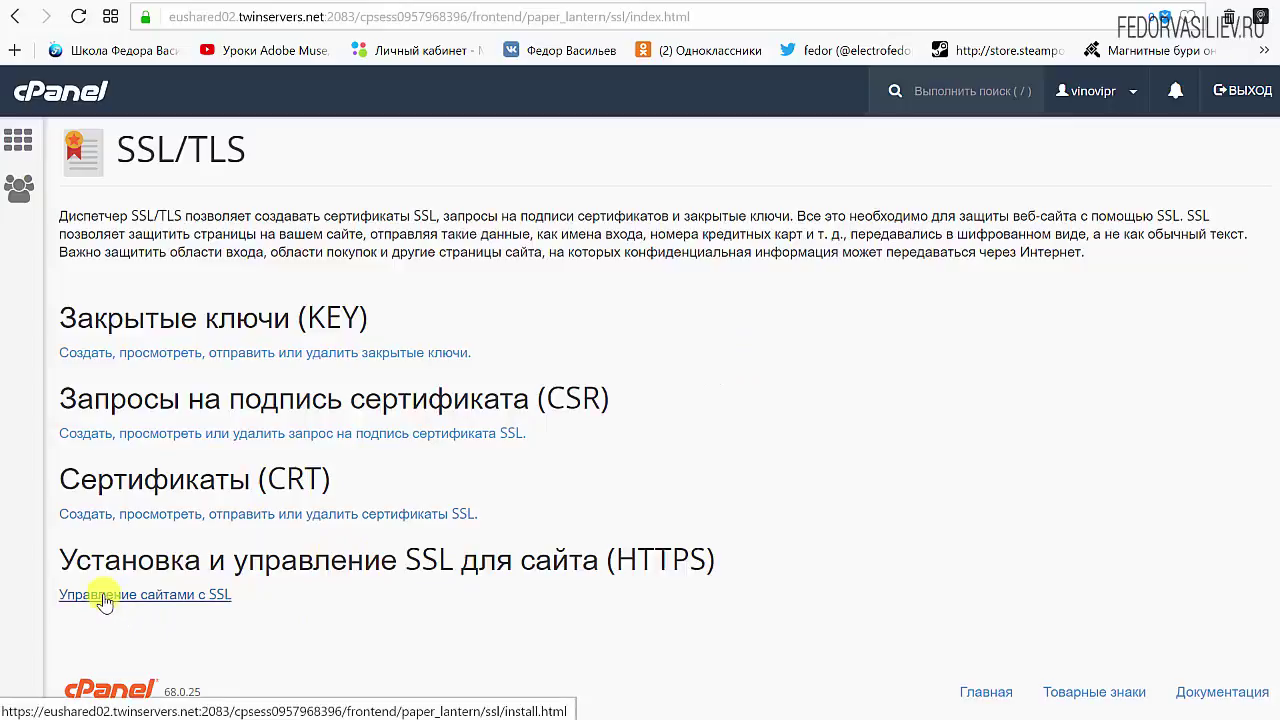
click(160, 596)
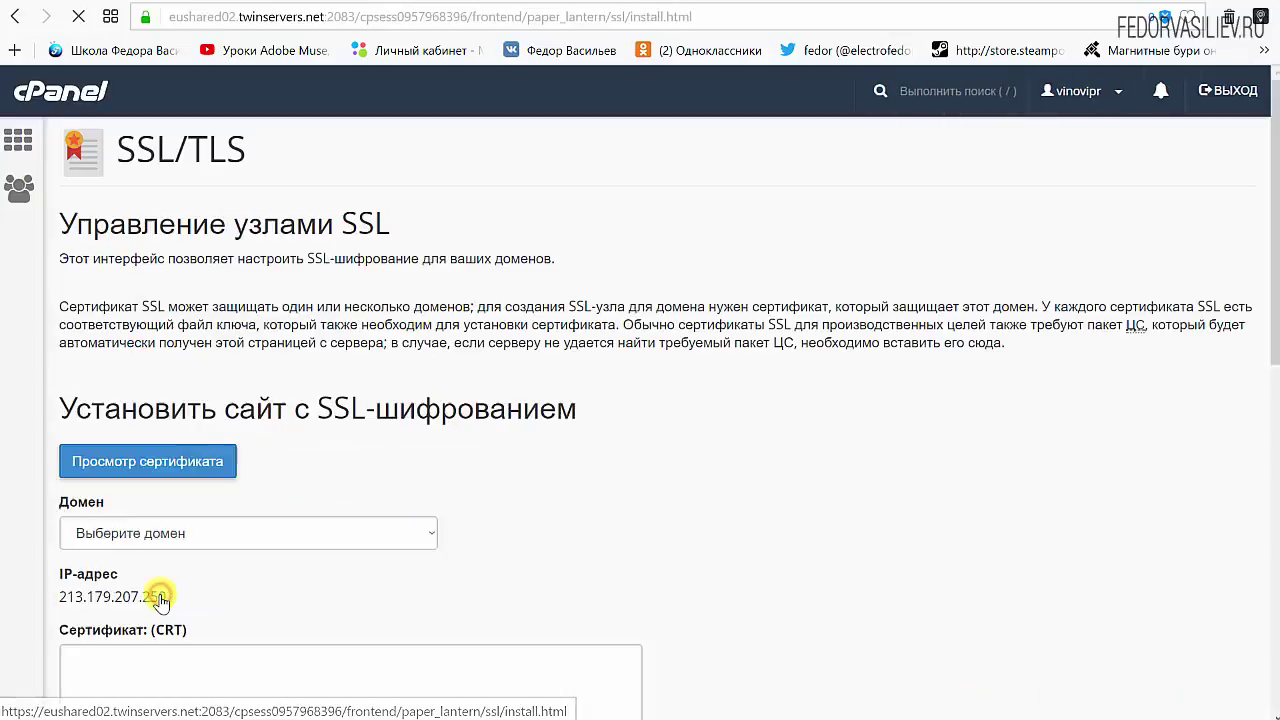
scroll(511, 403, down, 6)
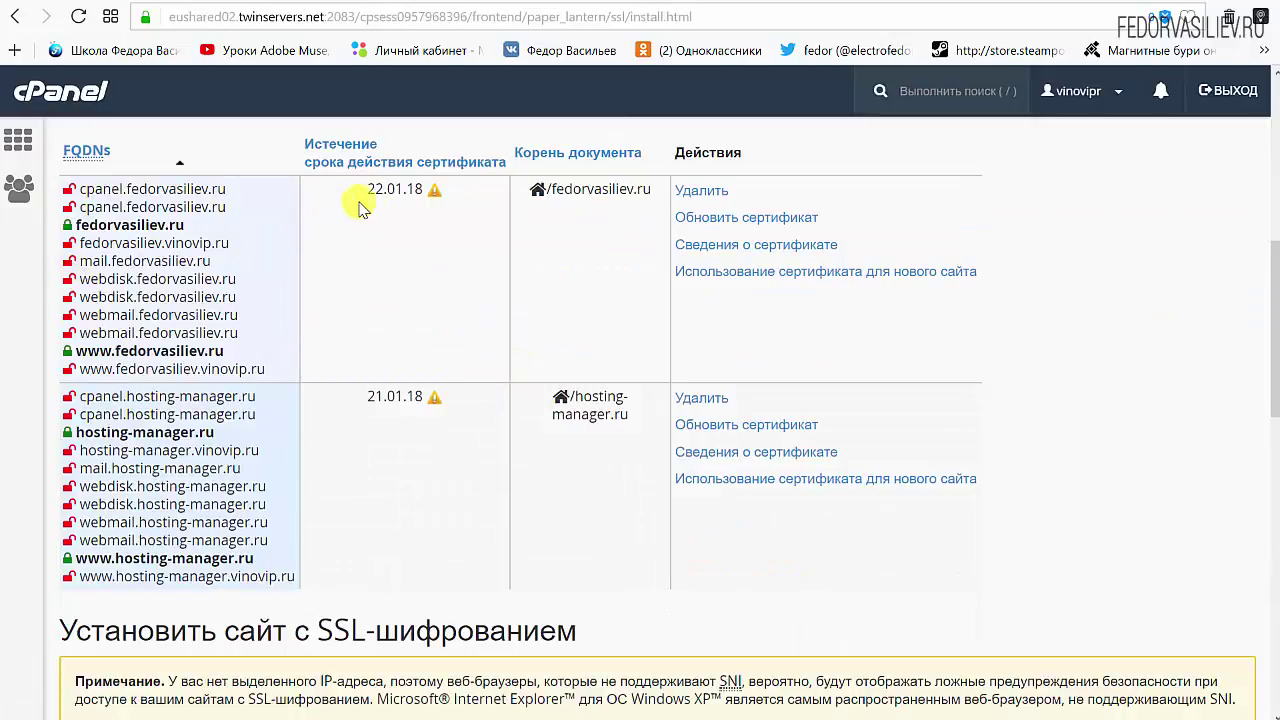
mouse_move(435, 198)
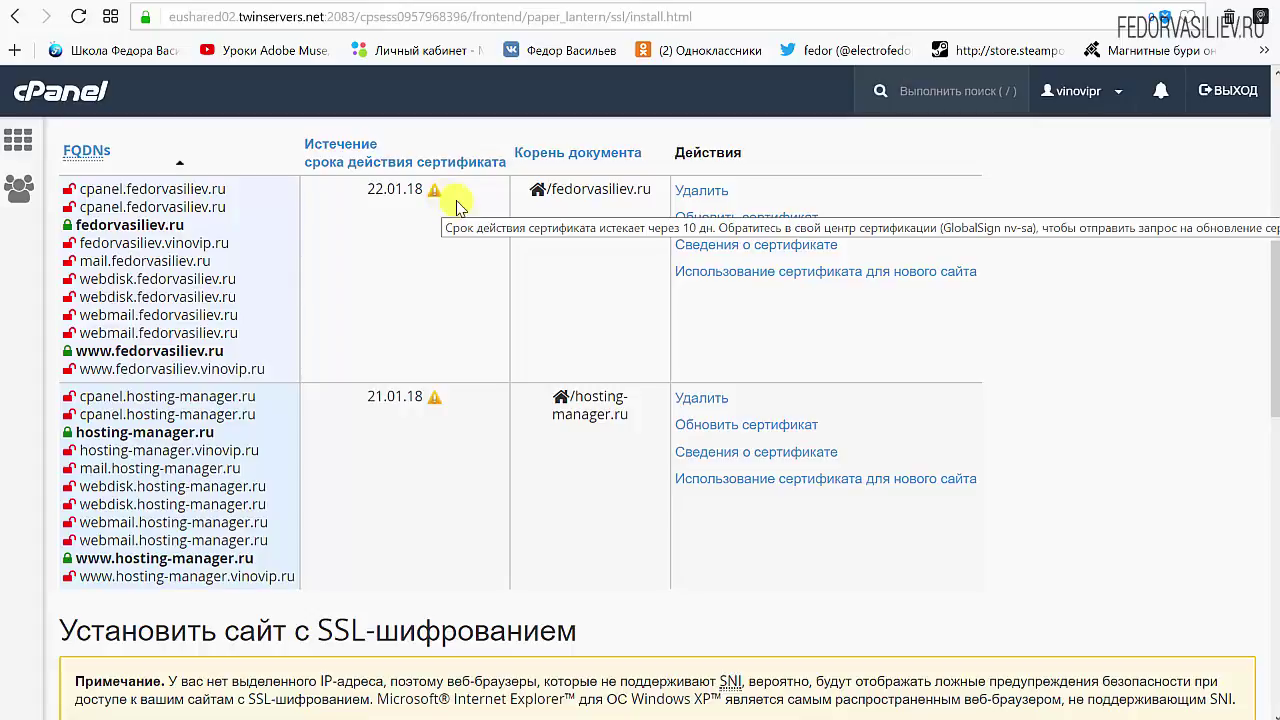
- Choose fedorvasiliev.ru as the domain for the SSL installation and place the cursor in its certificate (CRT) field
scroll(500, 290, down, 4)
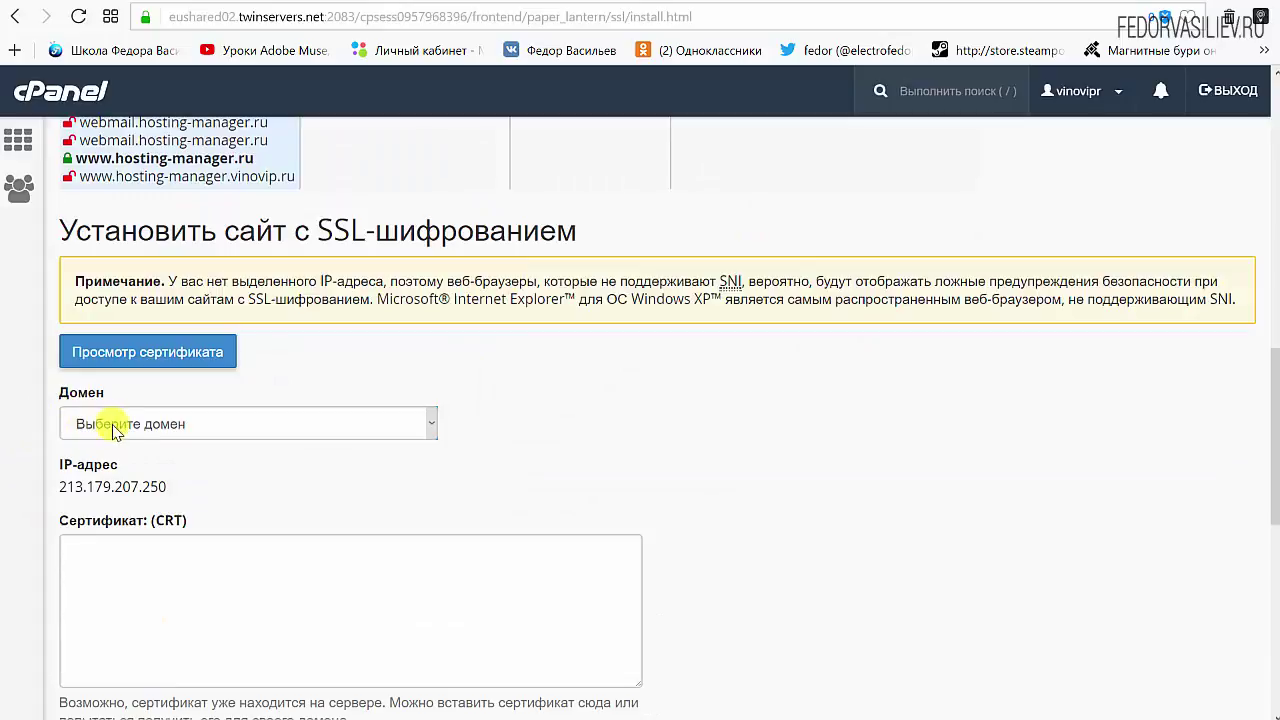
click(150, 430)
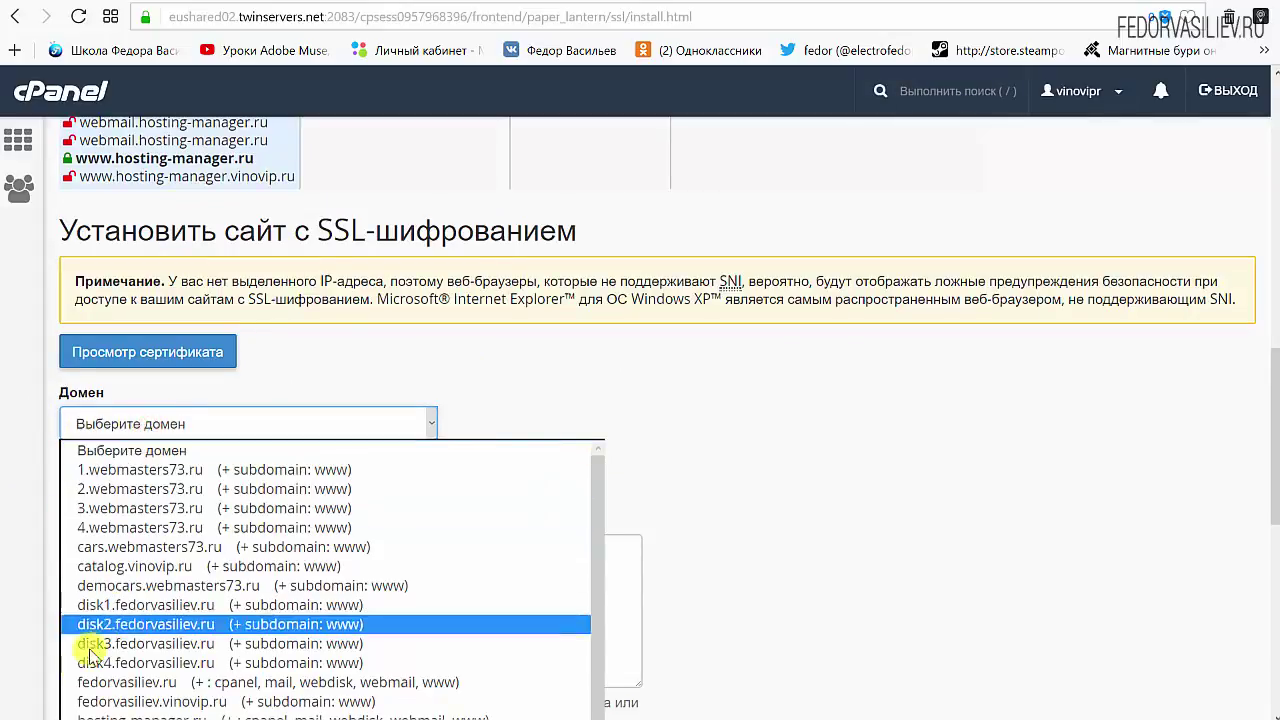
click(92, 684)
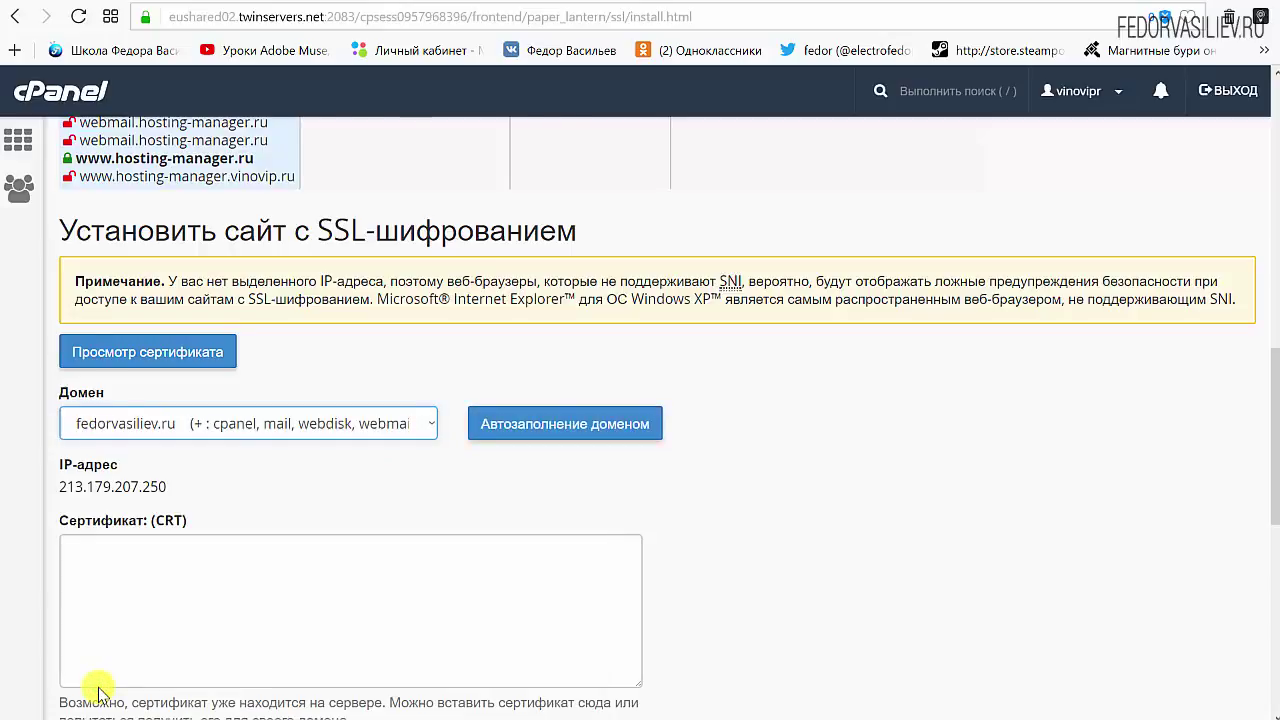
scroll(94, 686, down, 1)
click(95, 465)
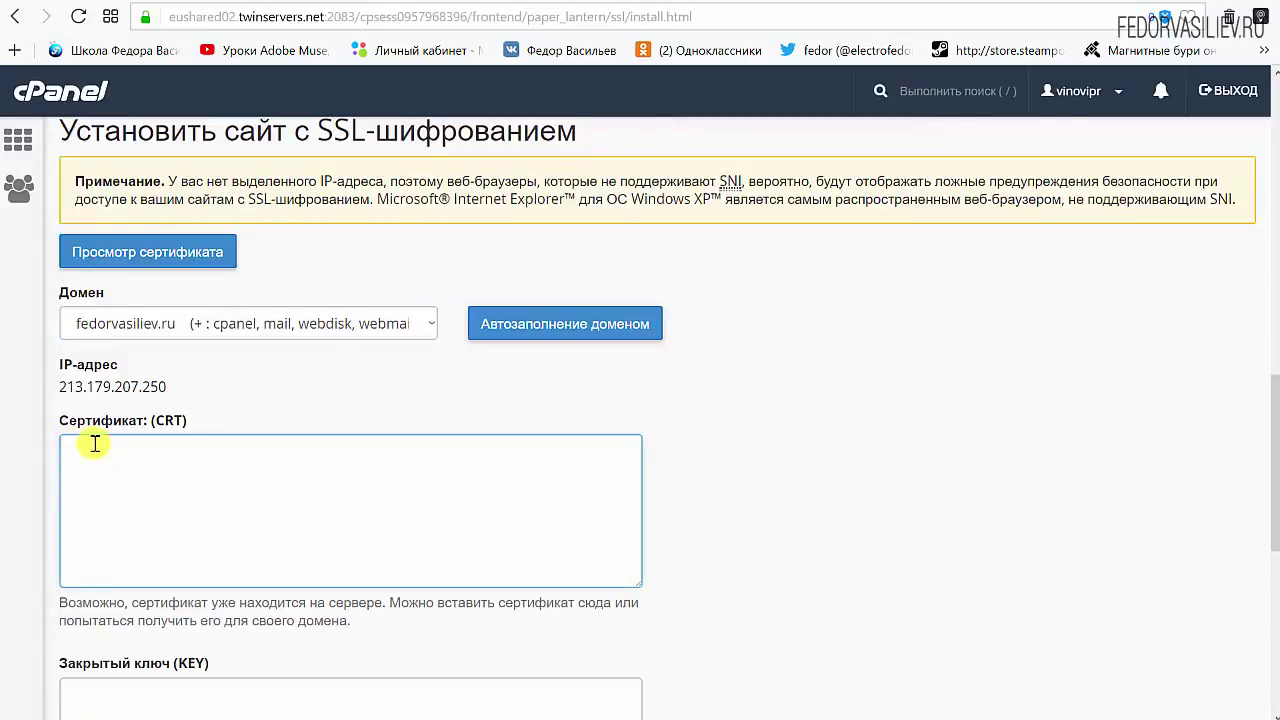
- Switch to File Explorer, open fedorvasiliev_ru.crt from the Видео folder in Notepad and select its entire certificate text
key(alt+Tab)
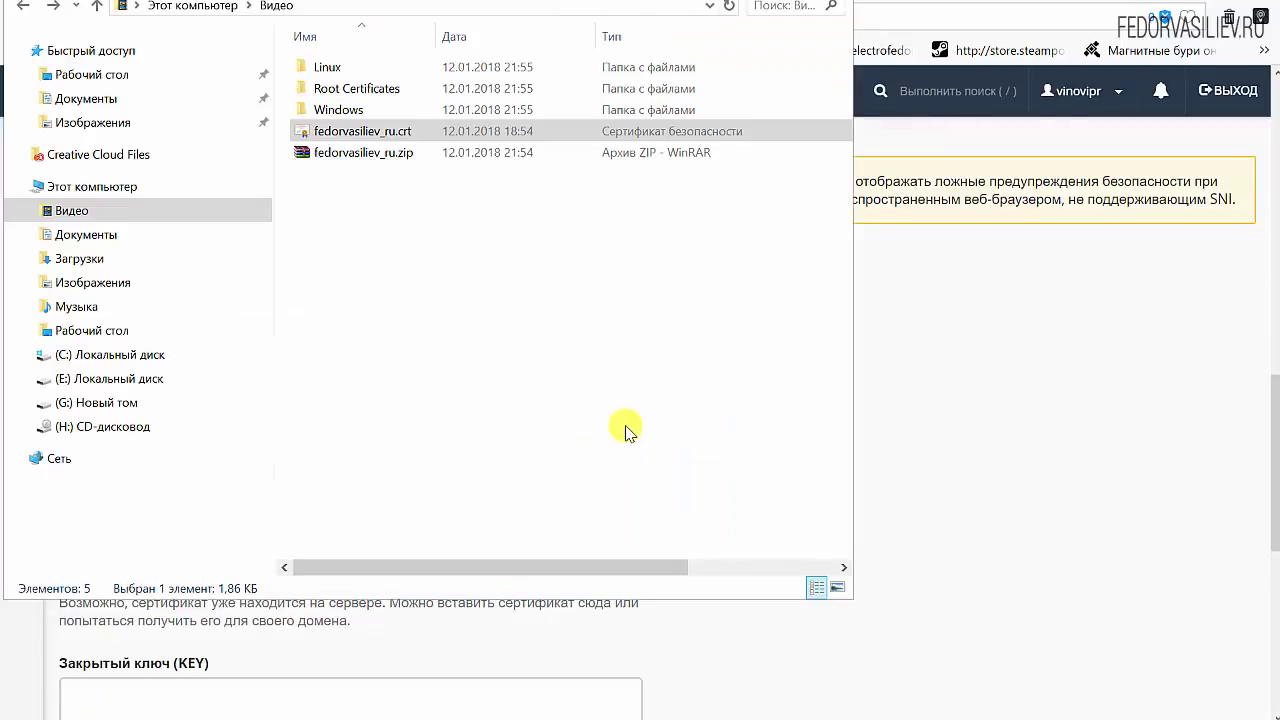
click(352, 162)
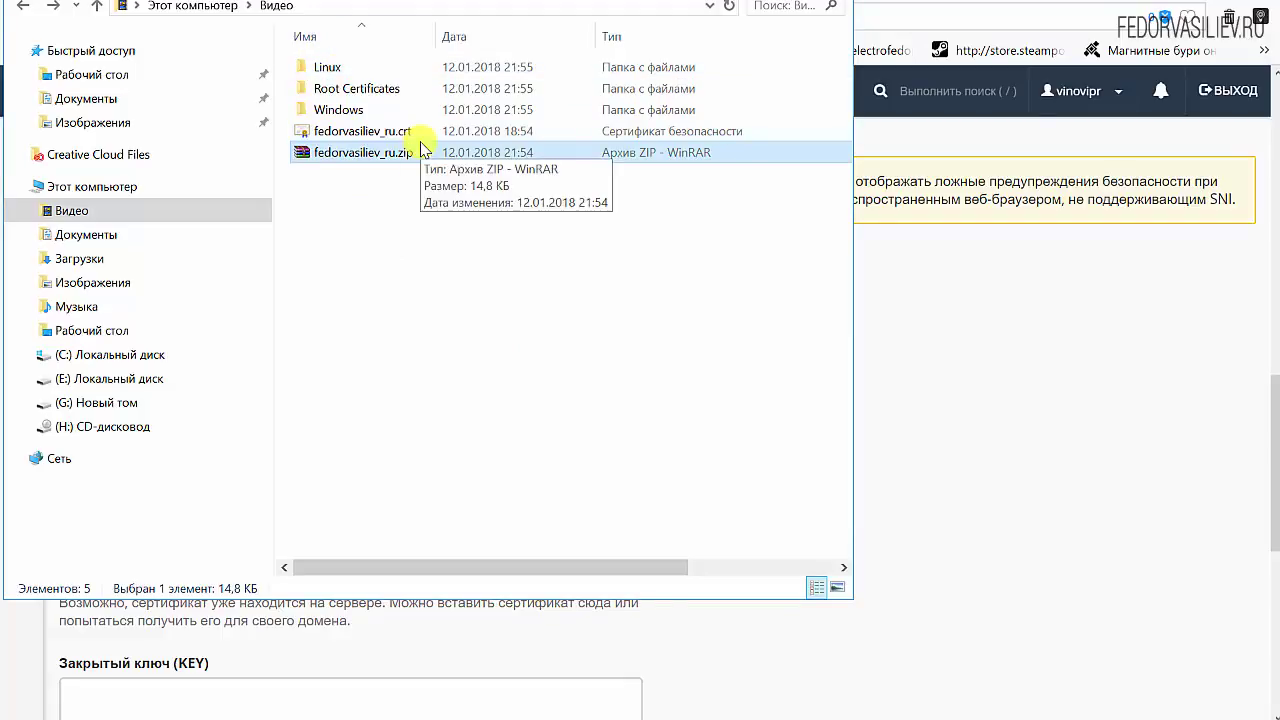
click(335, 131)
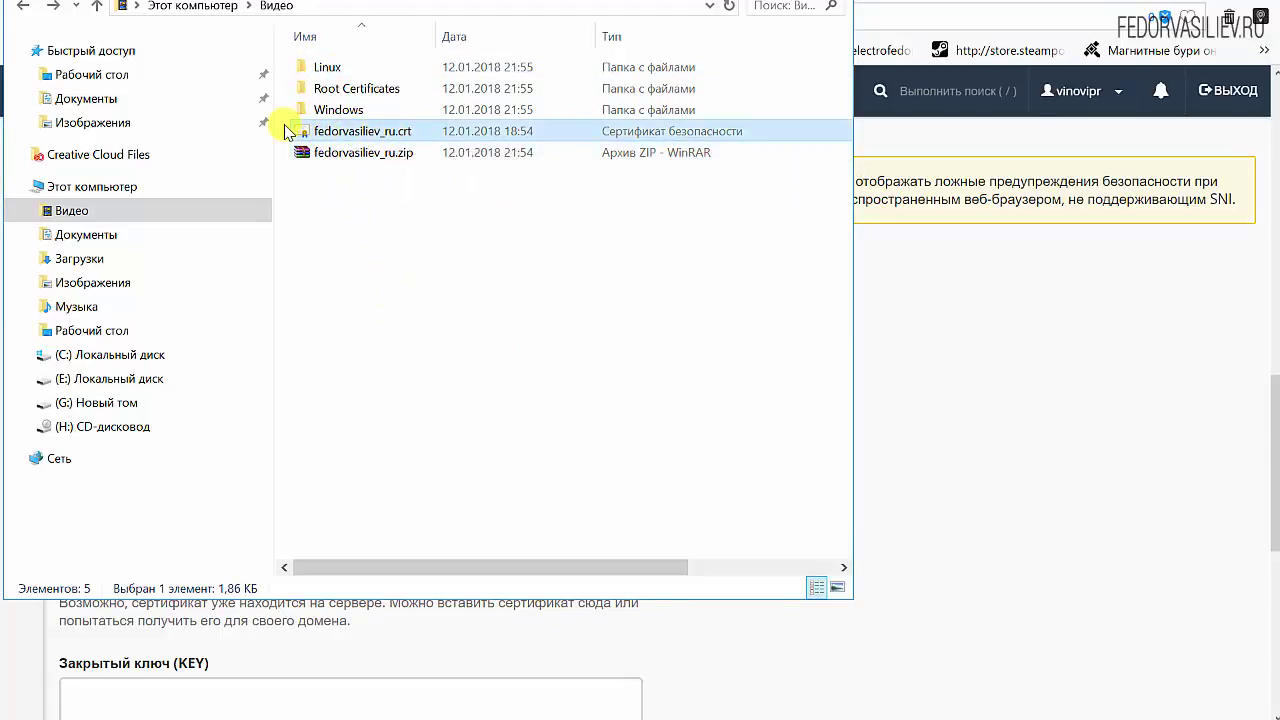
right_click(372, 139)
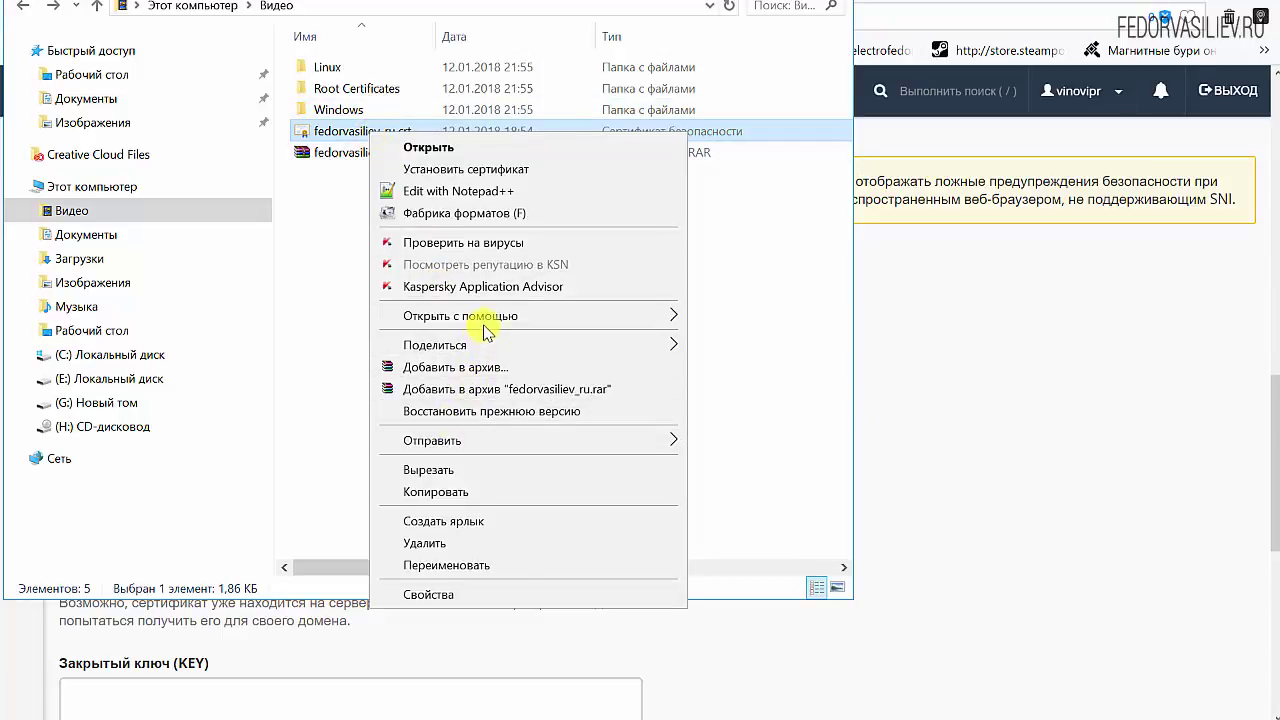
mouse_move(487, 326)
click(718, 320)
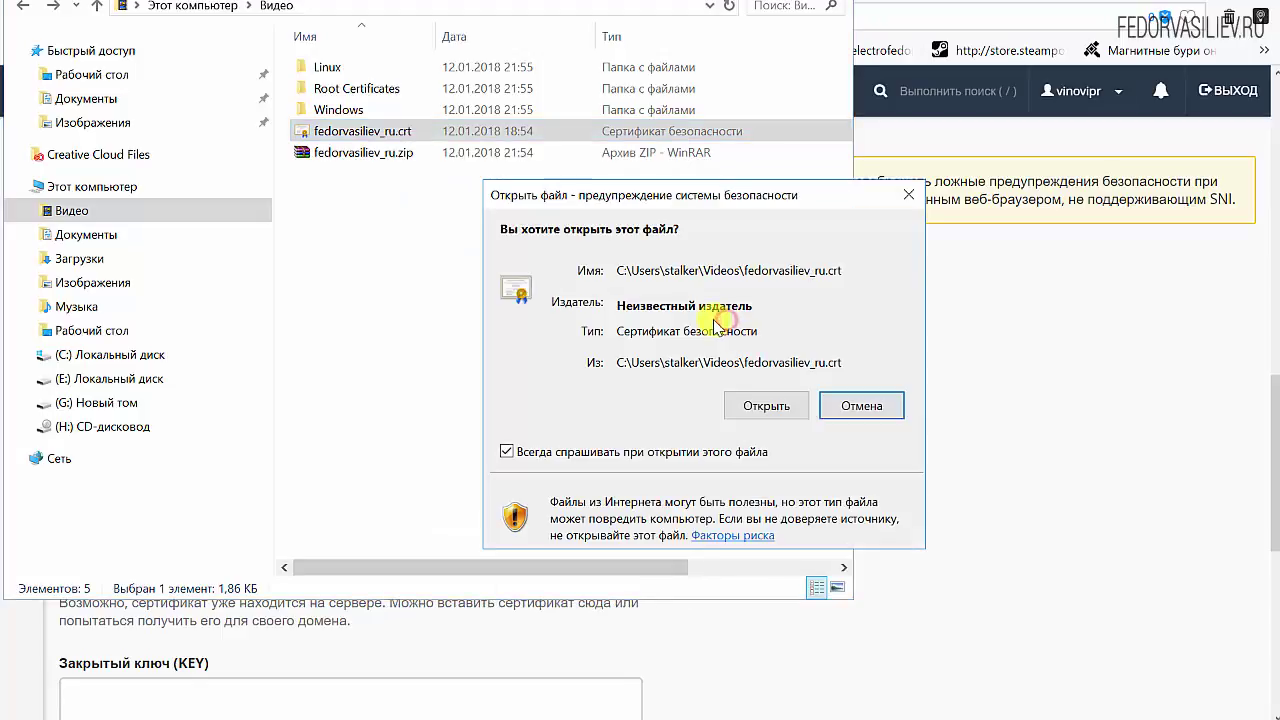
click(752, 405)
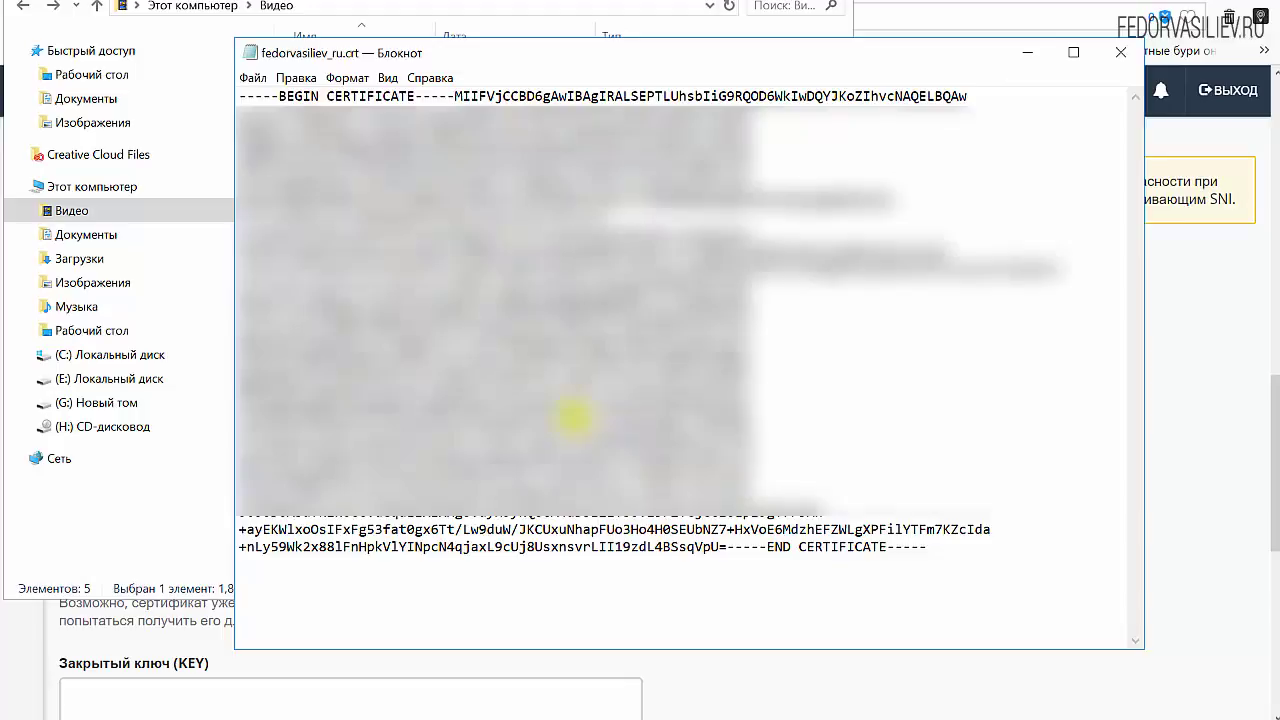
key(ctrl+a)
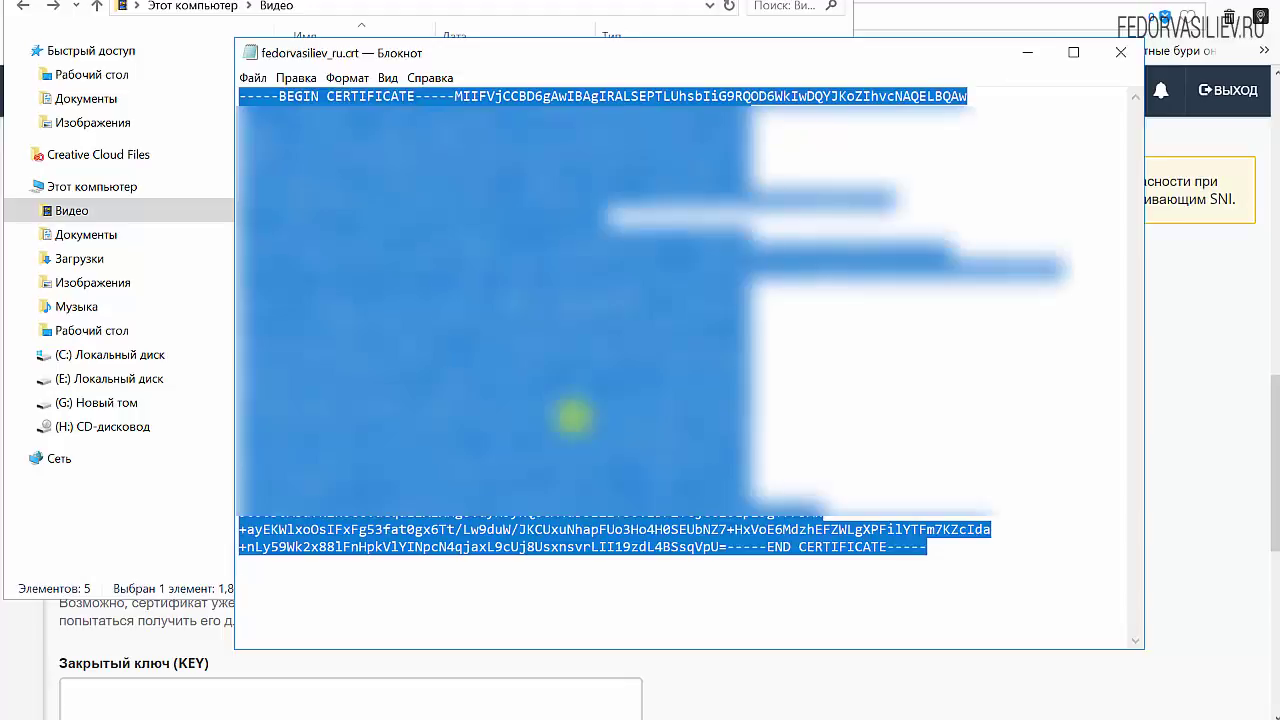